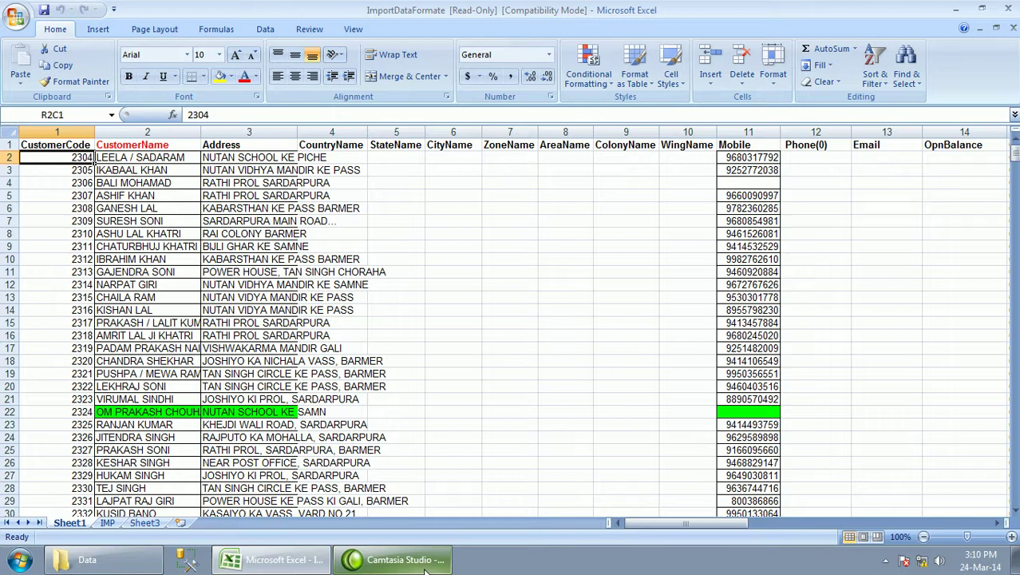
Step: Move along the first customer row from the name to the OpnBalance field
key(Right)
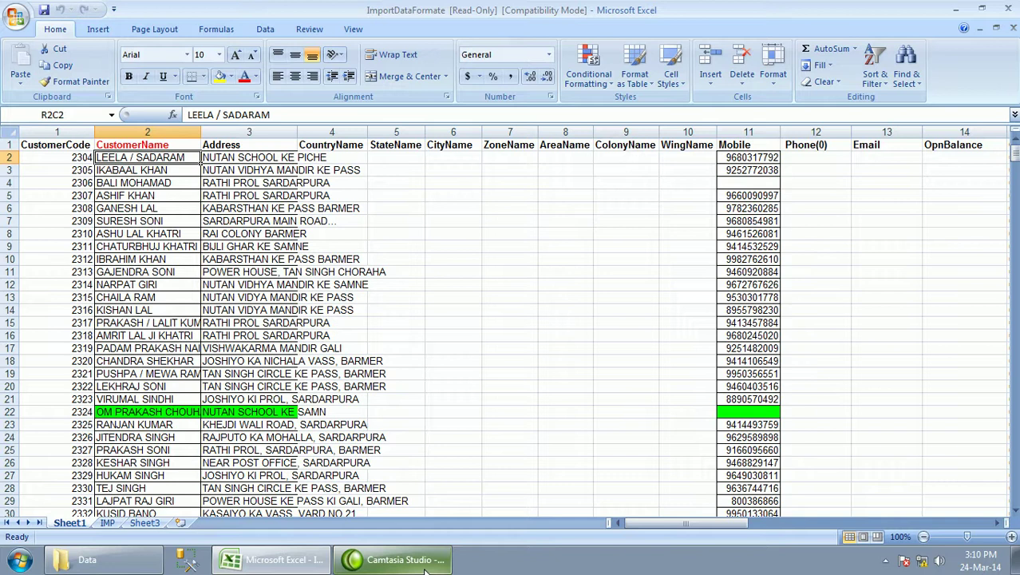
key(Right)
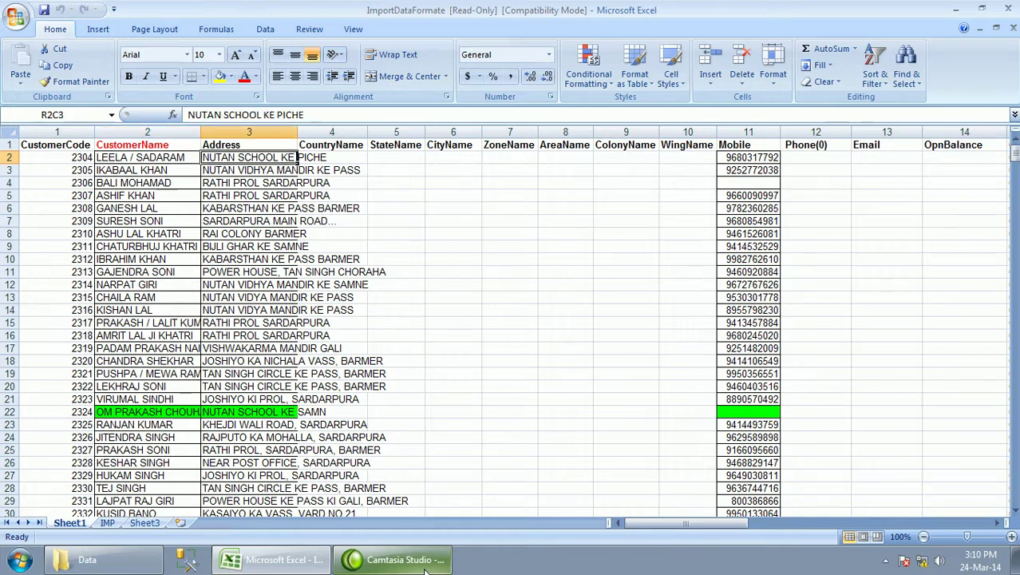
key(Right)
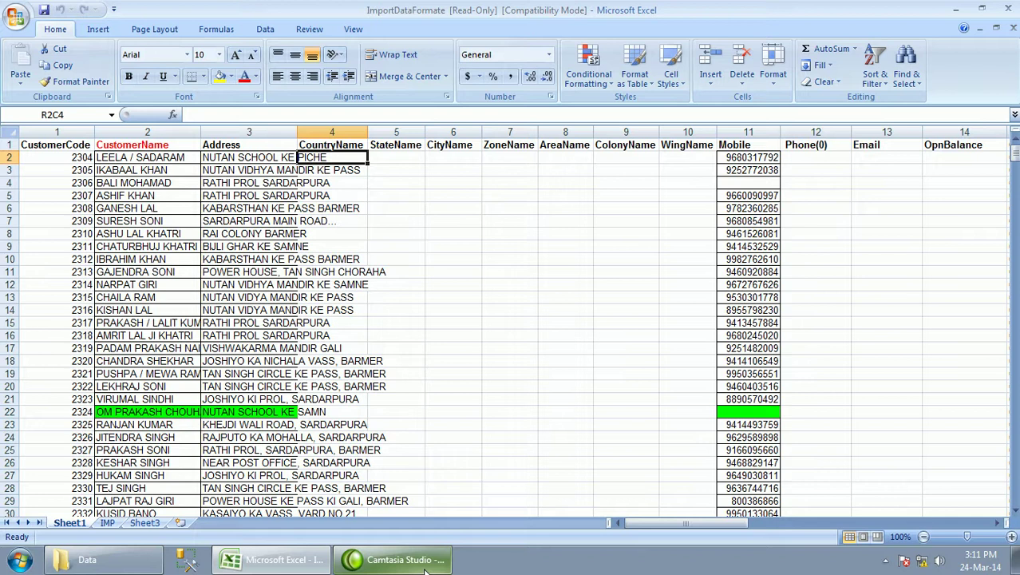
key(Right)
key(Right)
key(Right)
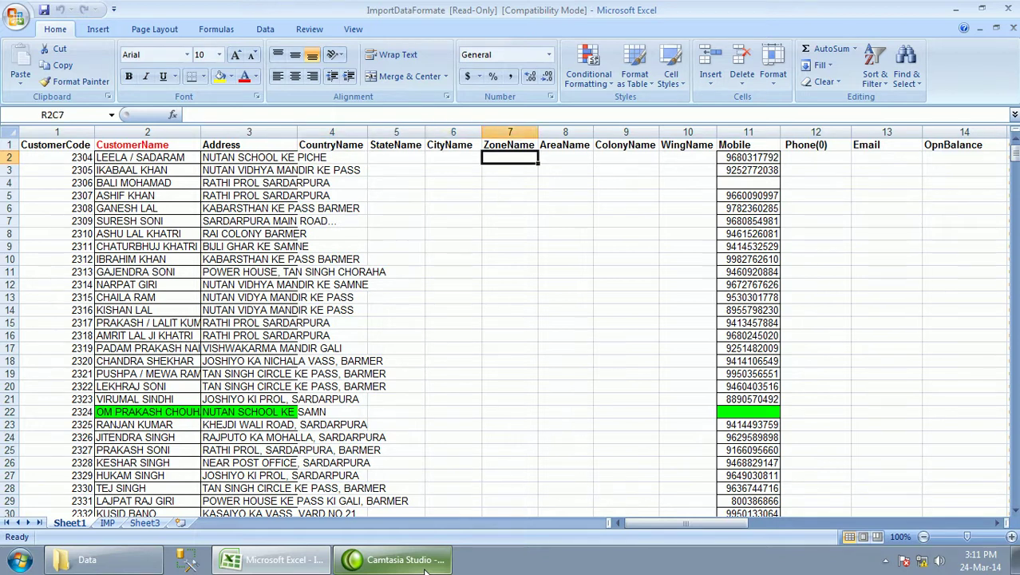
key(Right)
key(Right)
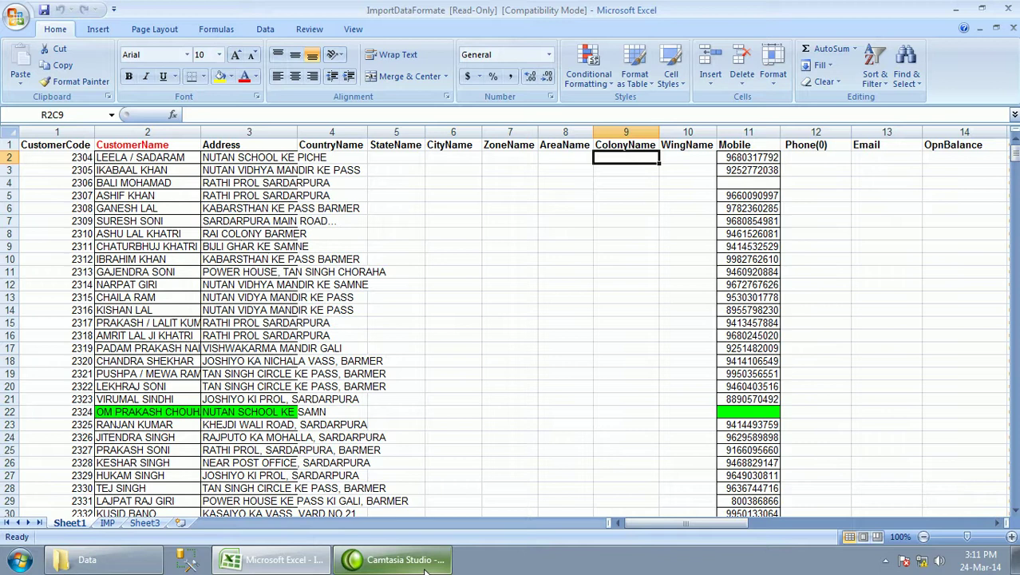
key(Right)
key(Right)
key(Right)
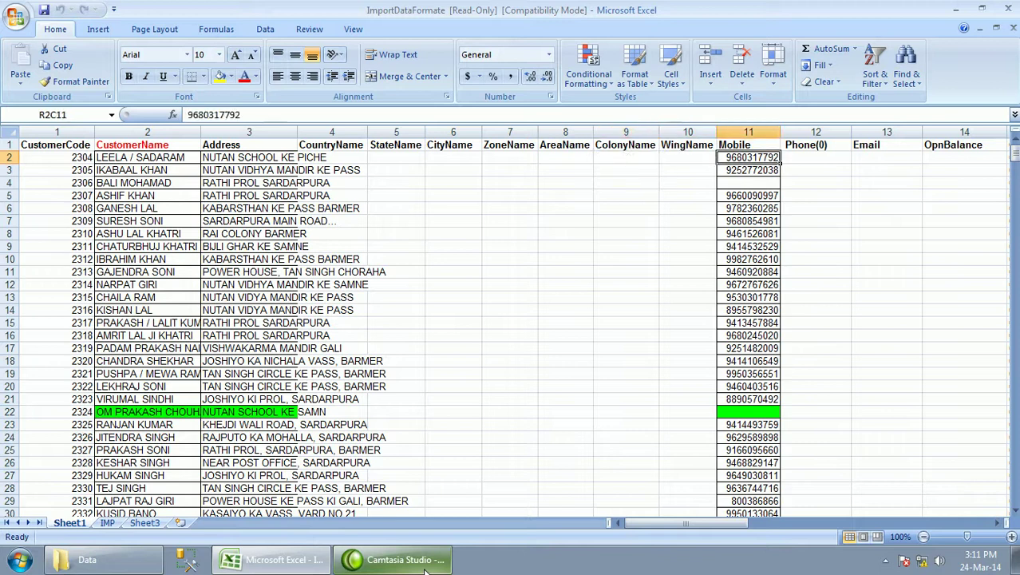
key(Right)
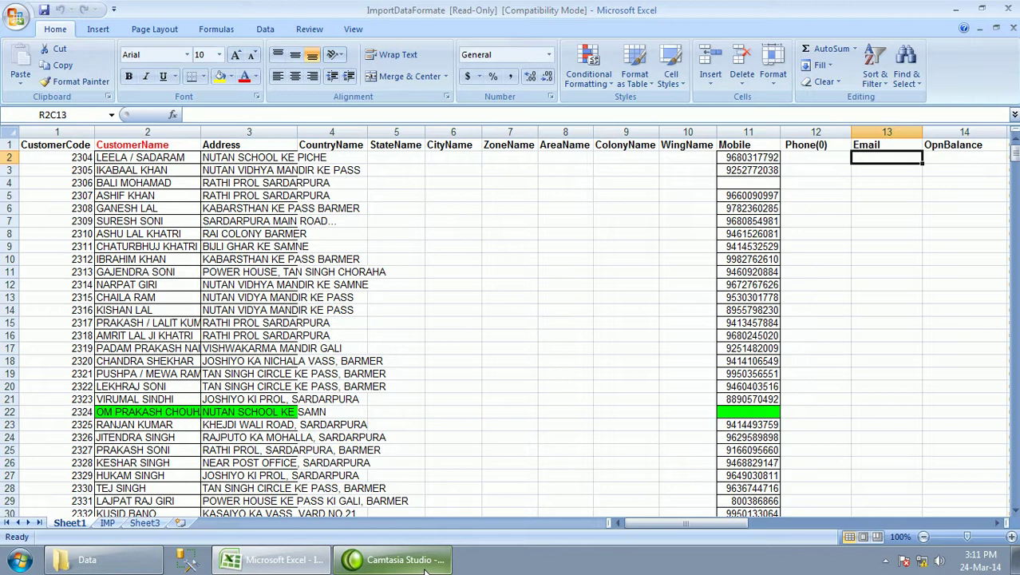
key(Right)
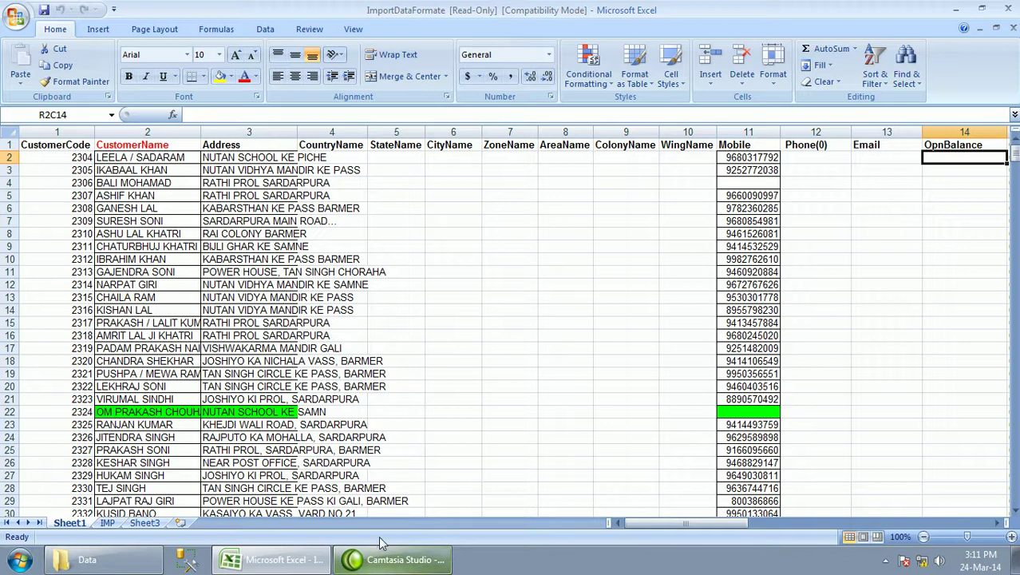
Step: Check the OpnType column and reach the first customer's PaymentType cell
click(998, 523)
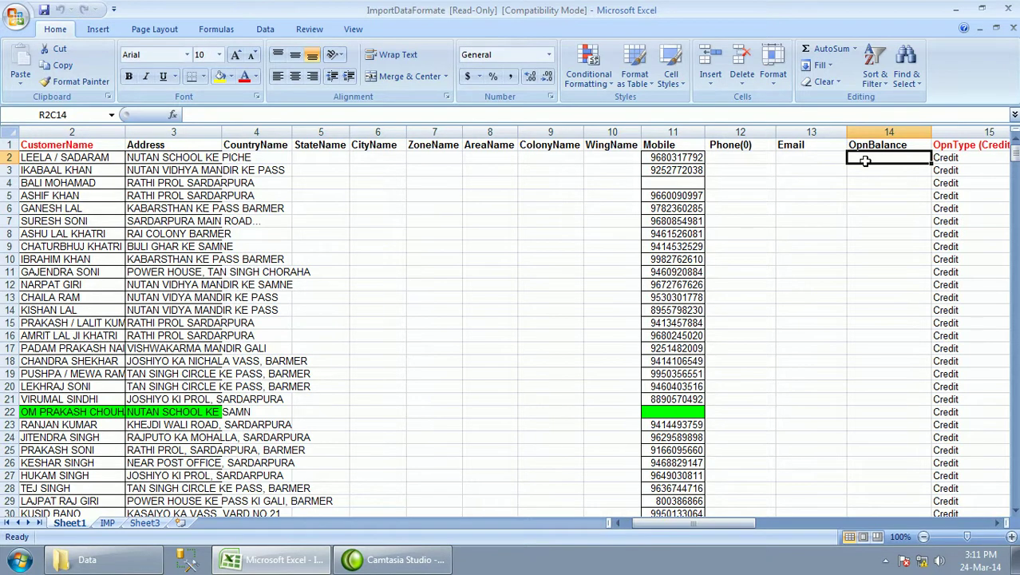
key(Left)
key(Right)
key(Right)
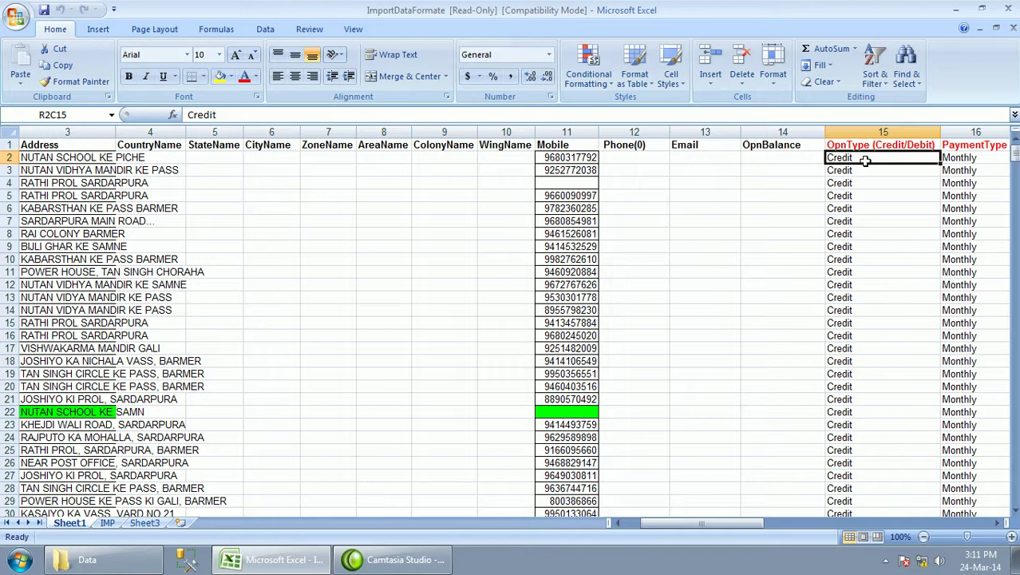
key(Up)
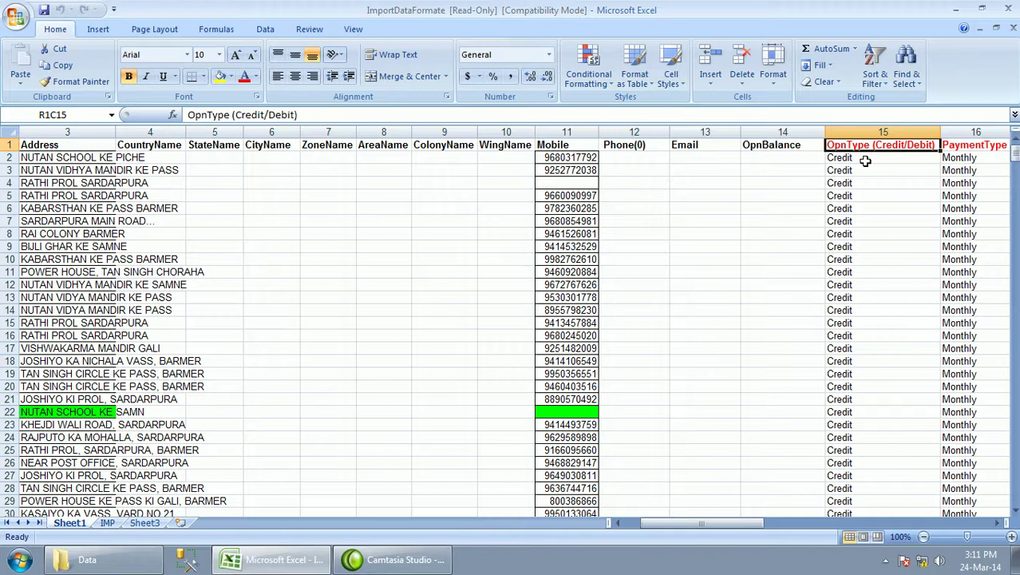
key(Right)
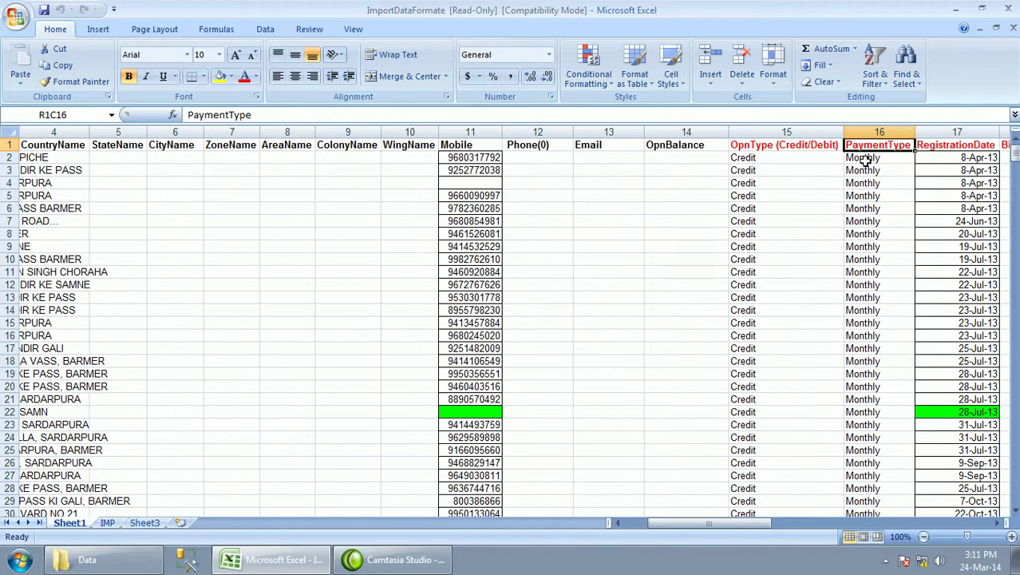
key(Down)
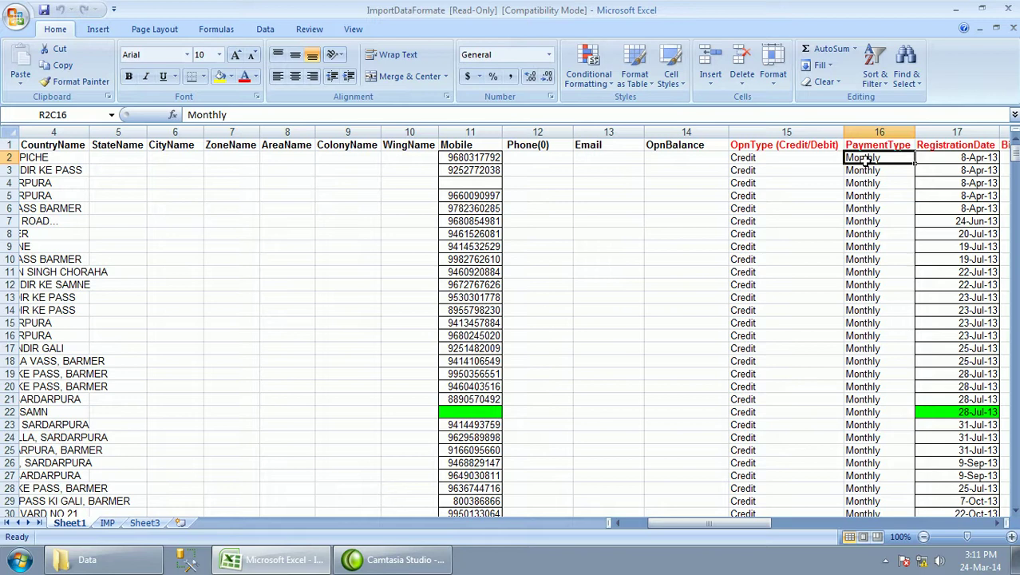
Step: Enter payment types 3 Month, 6 Month, 9 Month and 1 year in rows 3 to 6
key(Down)
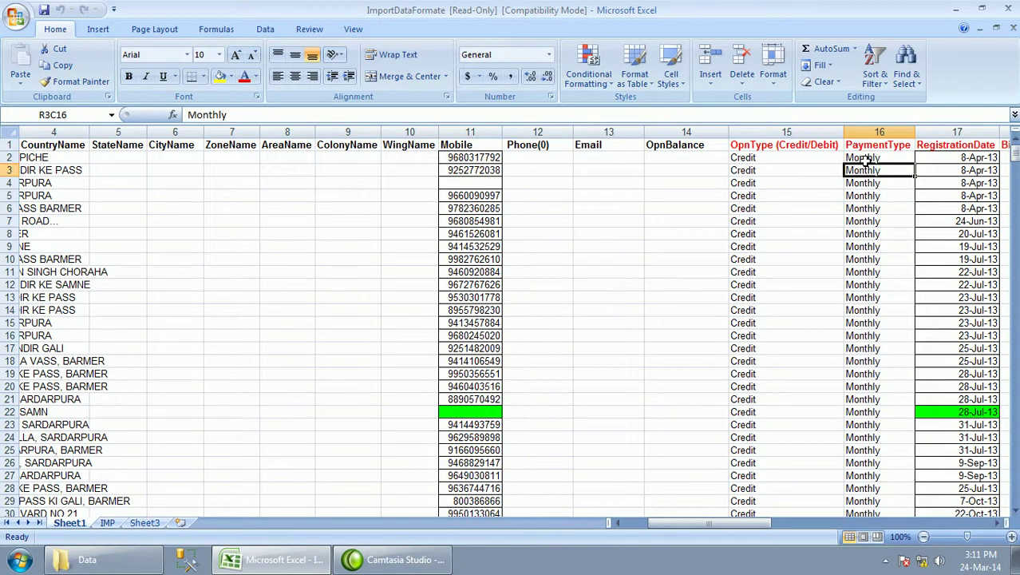
key(BackSpace)
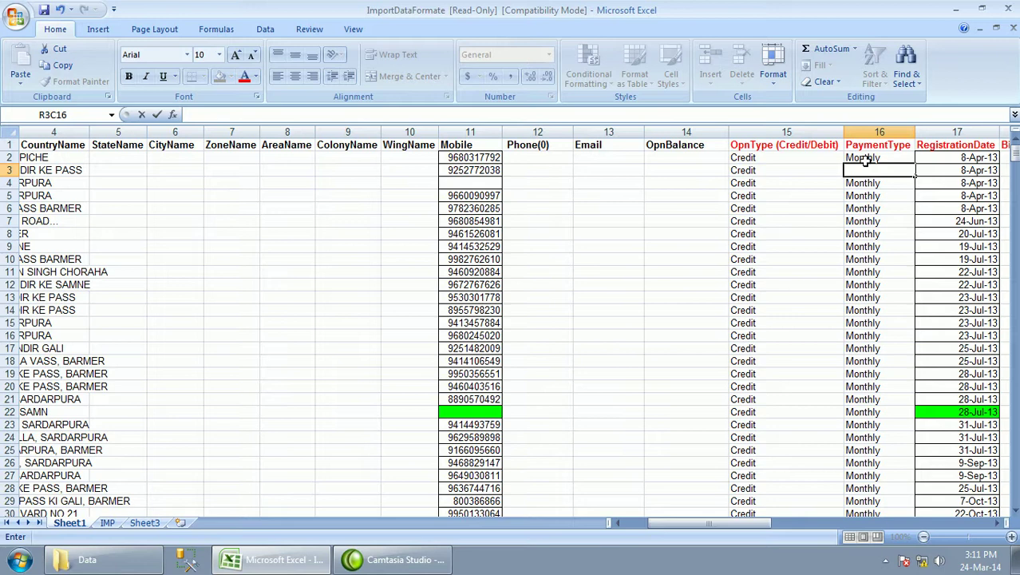
text(3 Month)
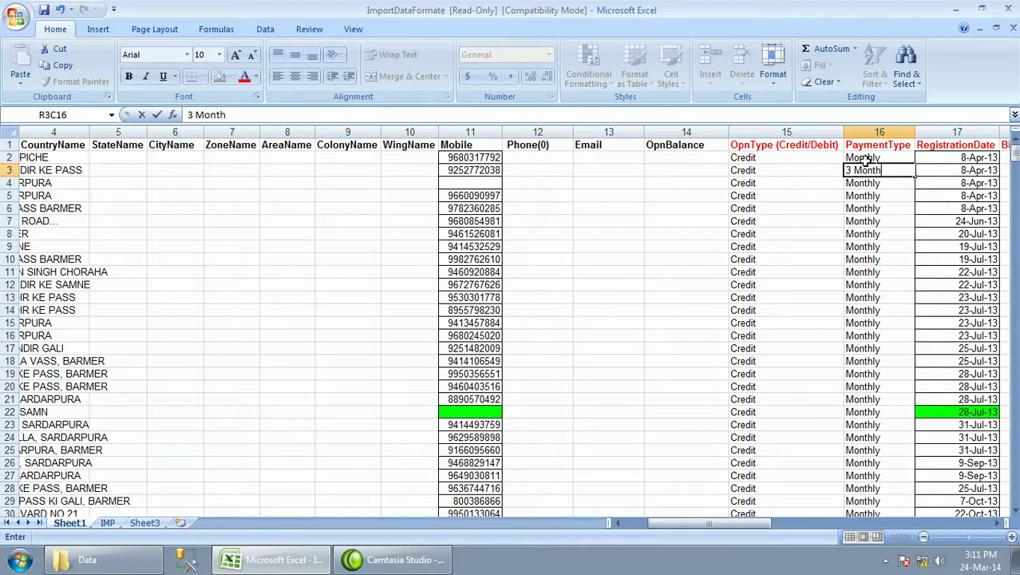
key(Return)
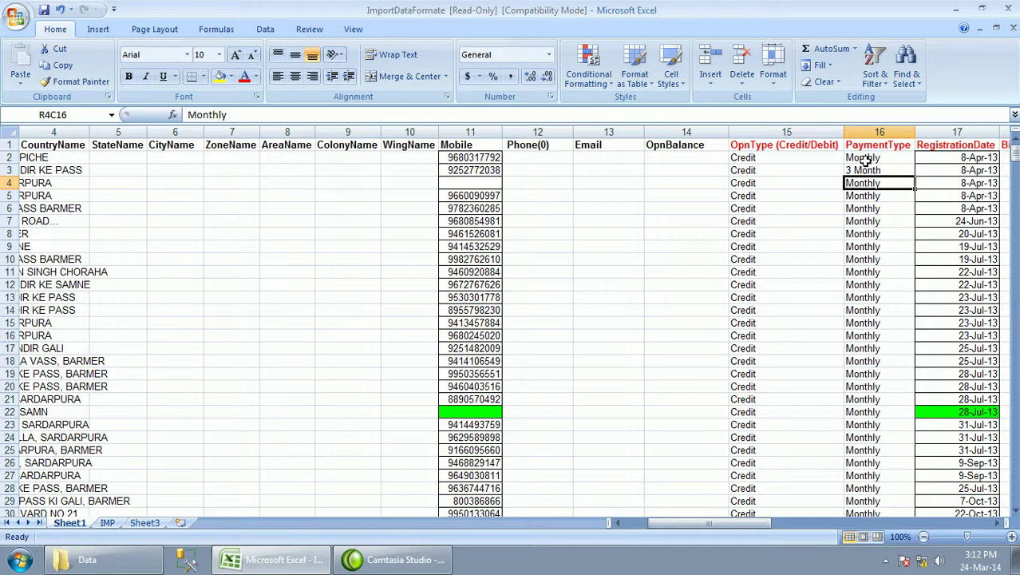
text(6 Mo)
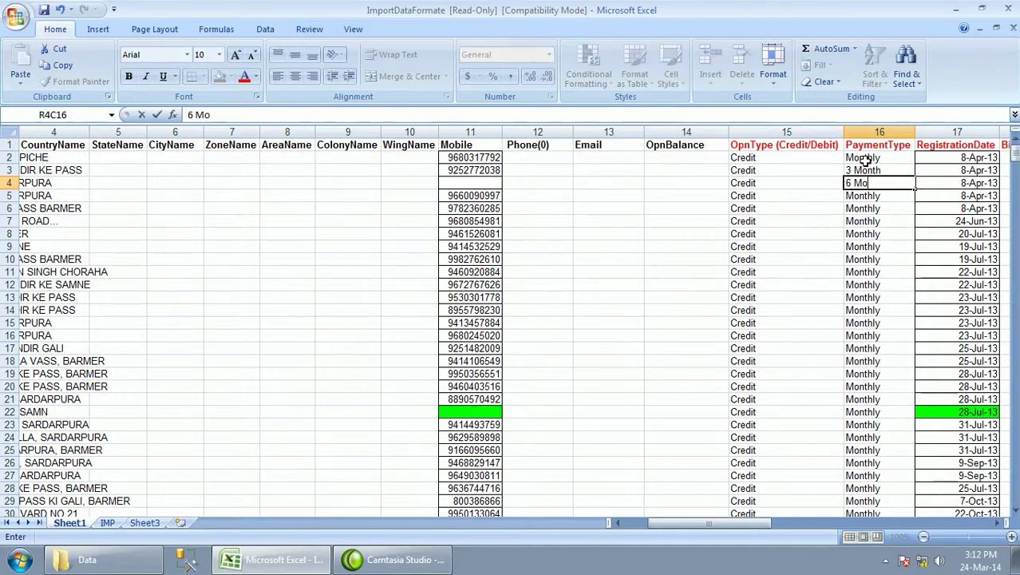
text(nth)
key(Return)
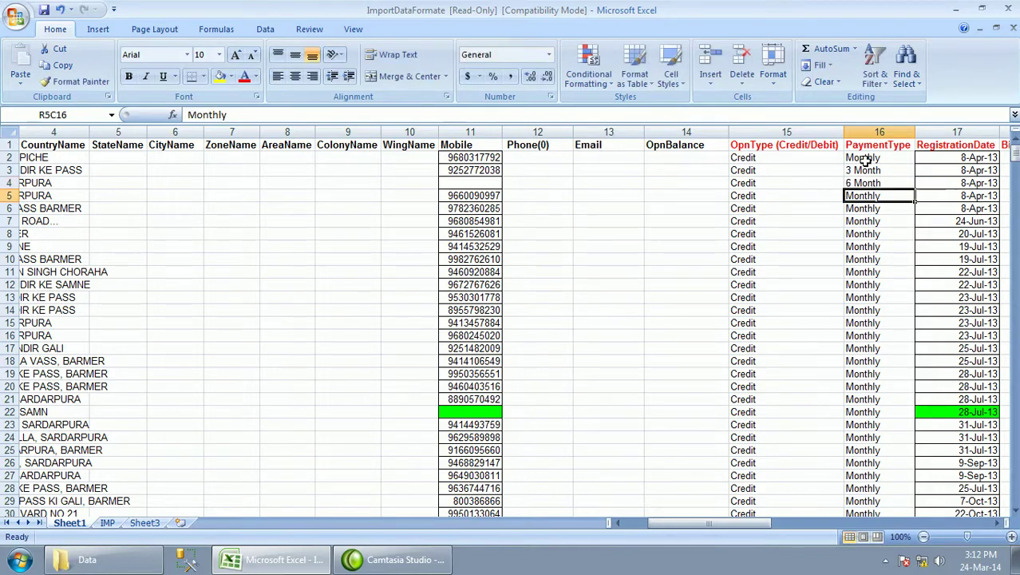
text(9)
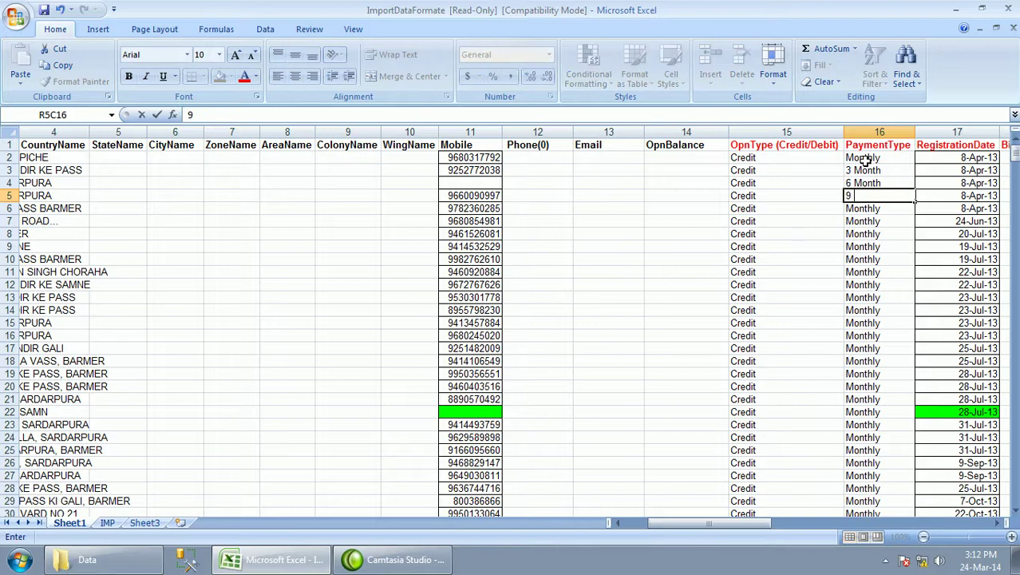
text( Month)
key(Return)
text(1)
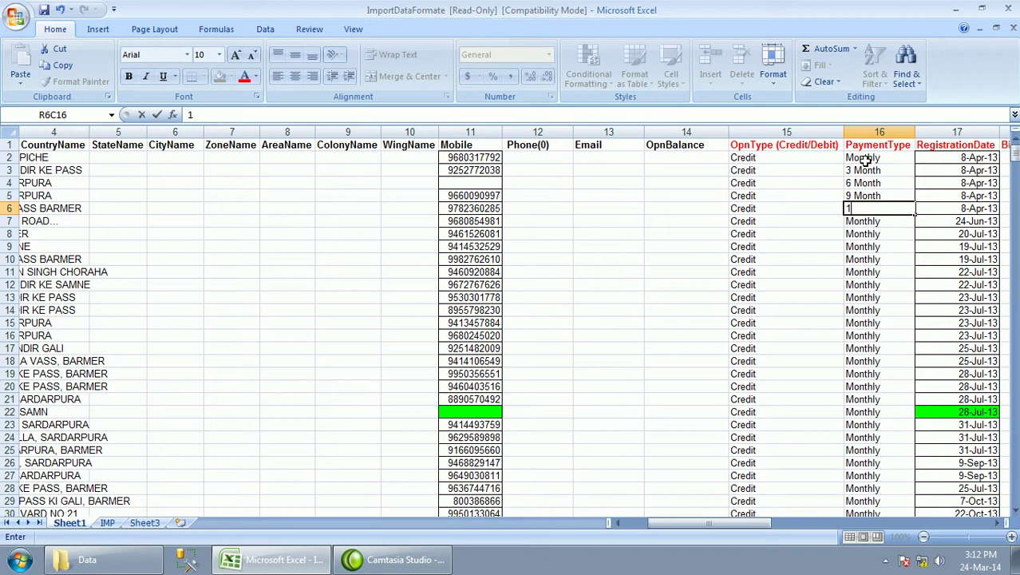
text( year)
key(Return)
Step: Check the first row's RegistrationDate, billing date and empty CurrentCharges fields
key(Right)
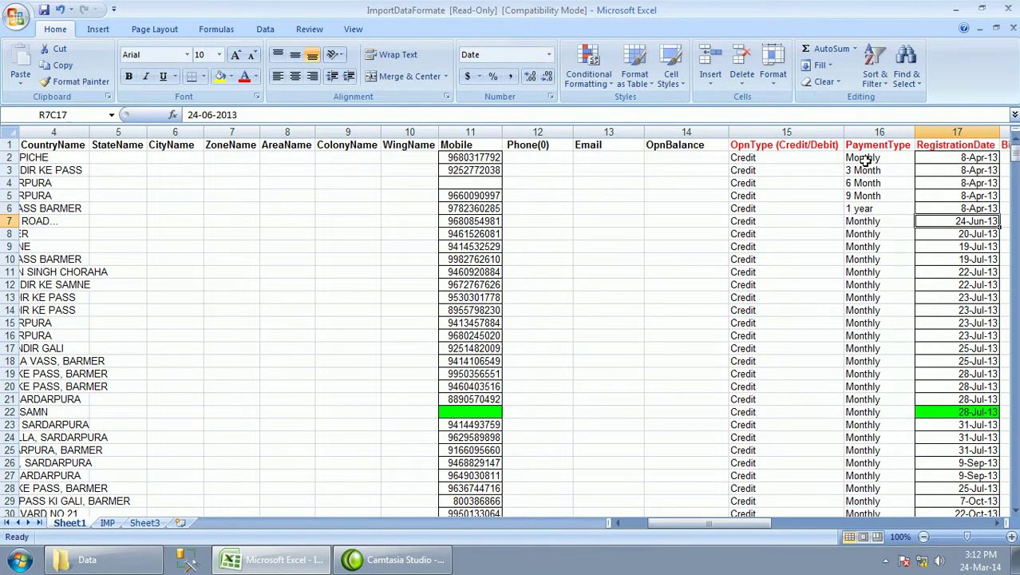
key(Up)
key(Up)
key(Up)
key(Up)
key(Up)
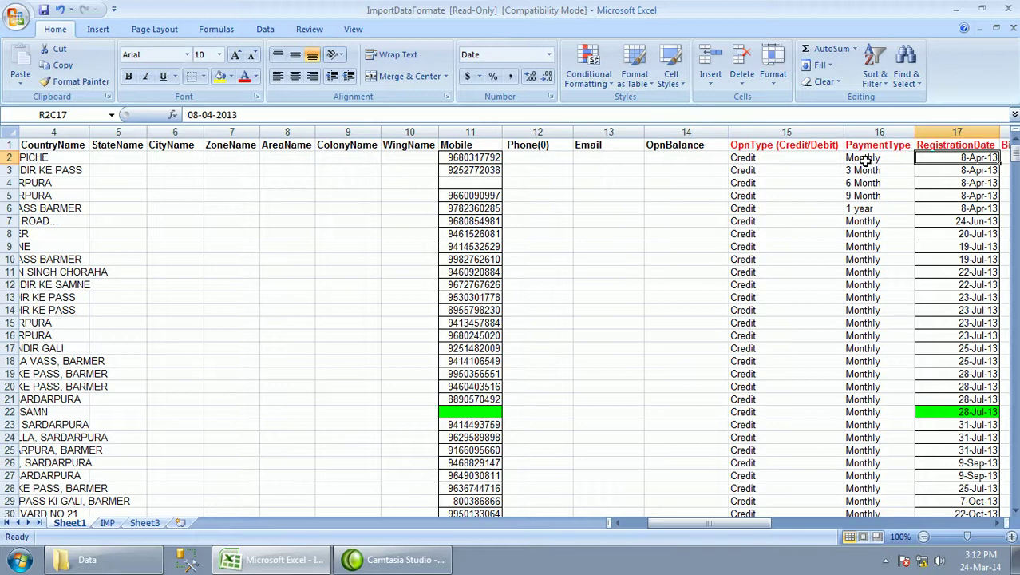
key(Right)
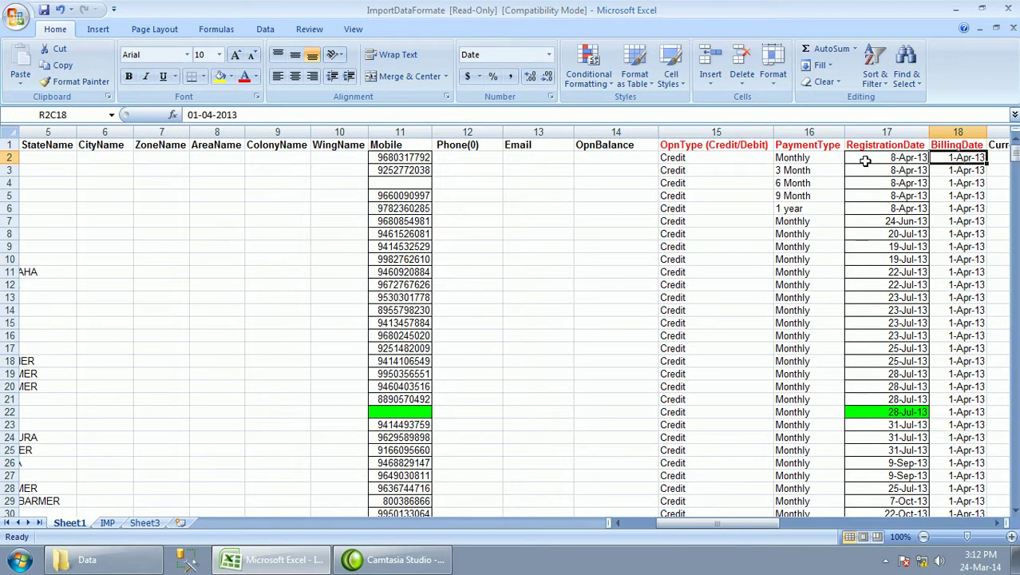
key(Right)
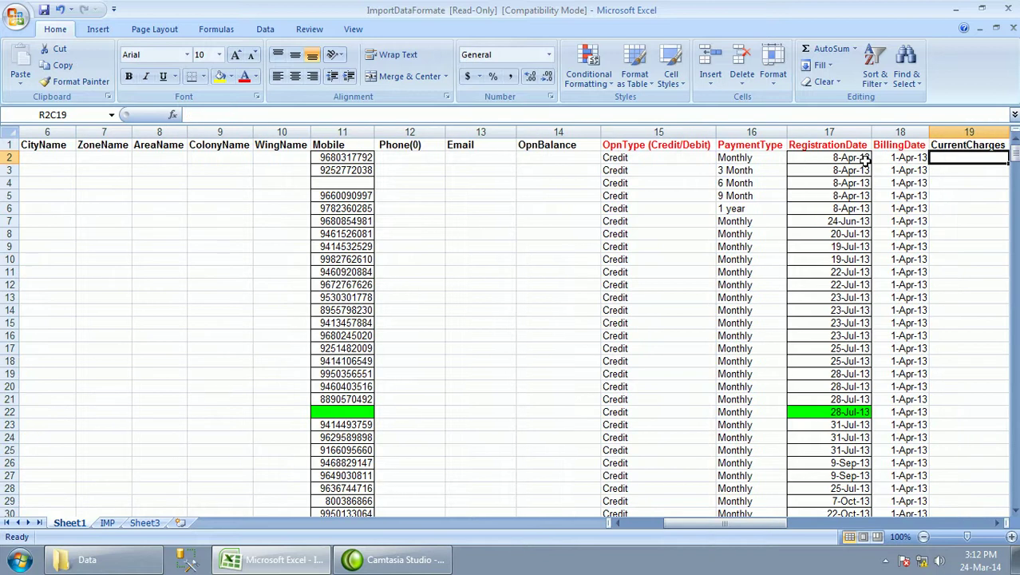
key(Left)
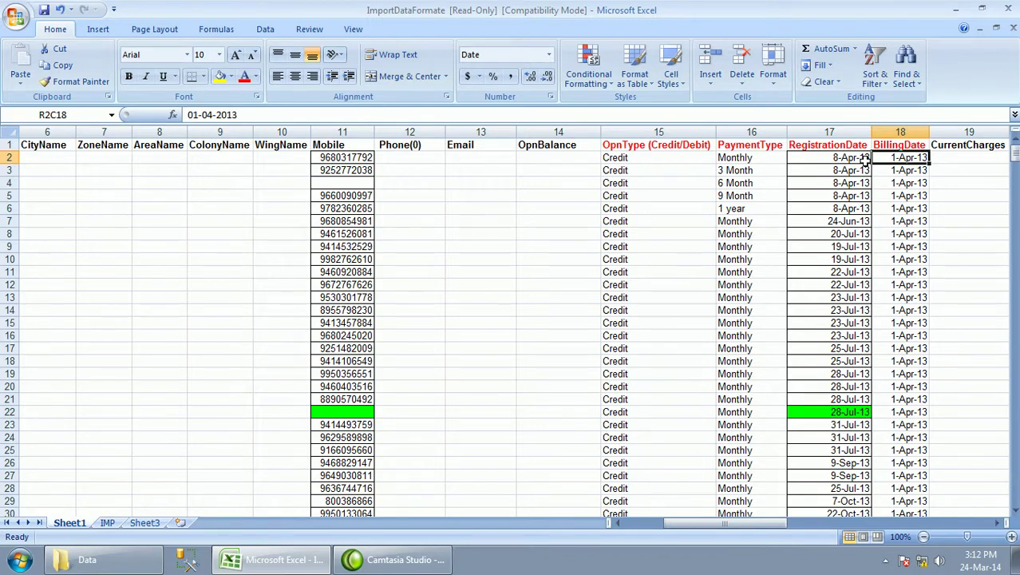
key(Right)
key(Right)
key(Left)
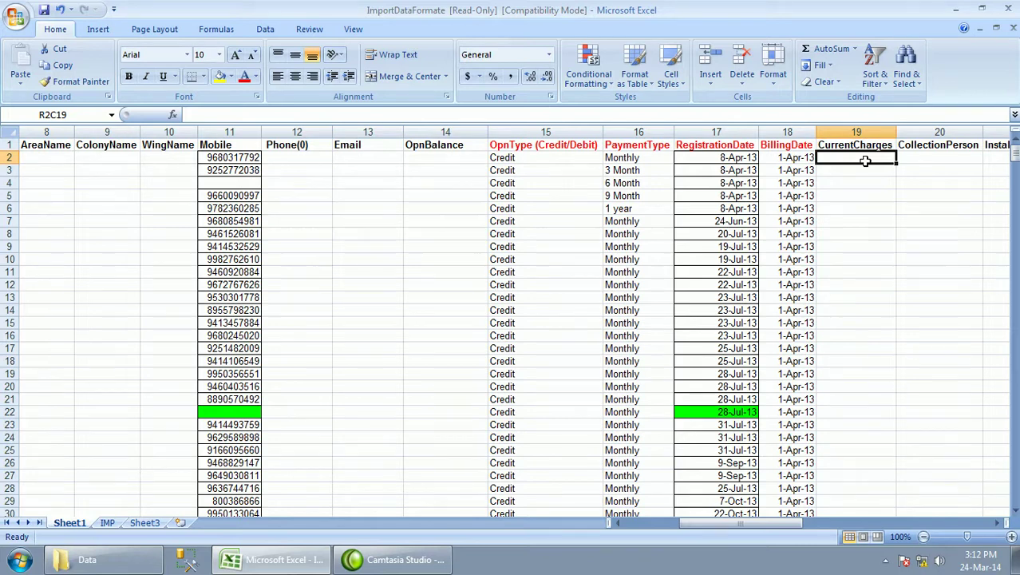
Step: Check the empty CollectionPerson, InstallationPerson and RepairingPerson cells, ending at Hardware Name
key(Right)
key(Left)
key(Right)
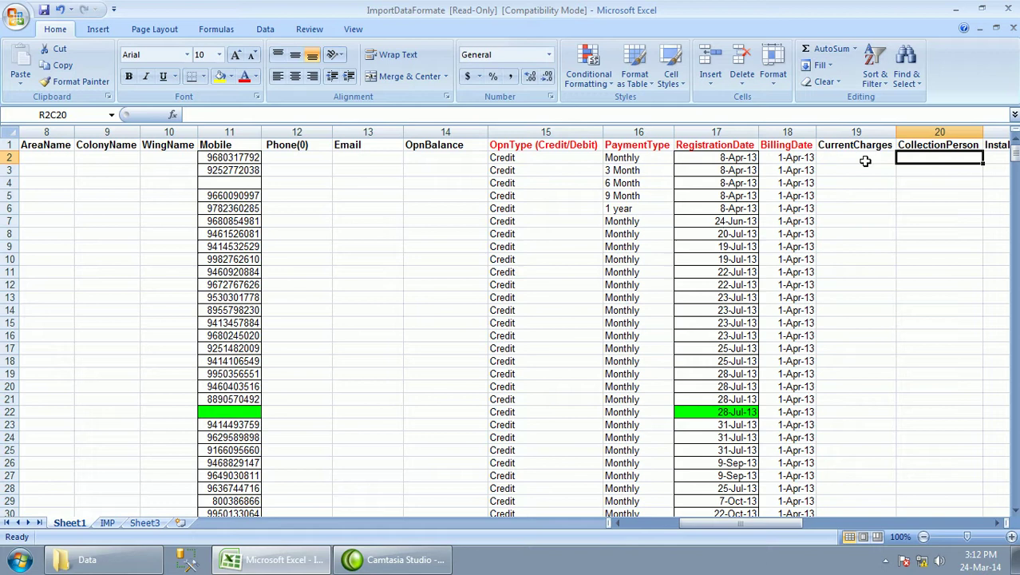
key(Right)
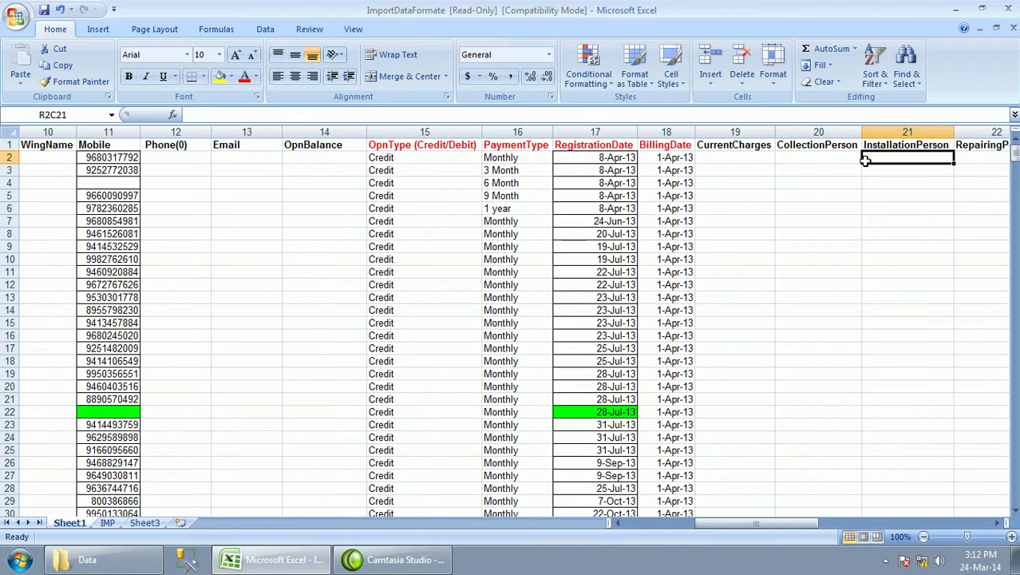
key(Right)
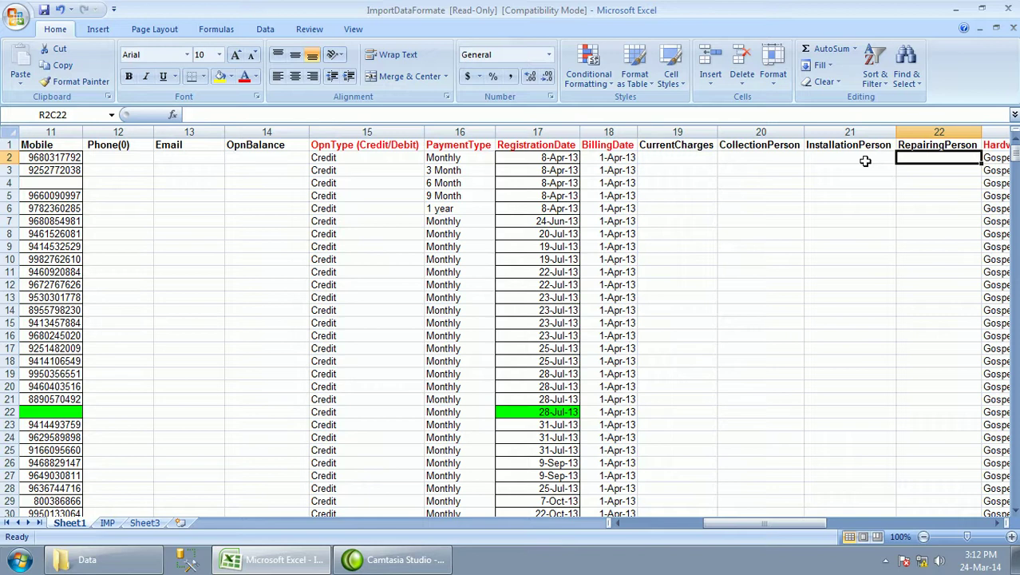
key(Left)
key(Left)
key(Right)
key(Right)
key(Right)
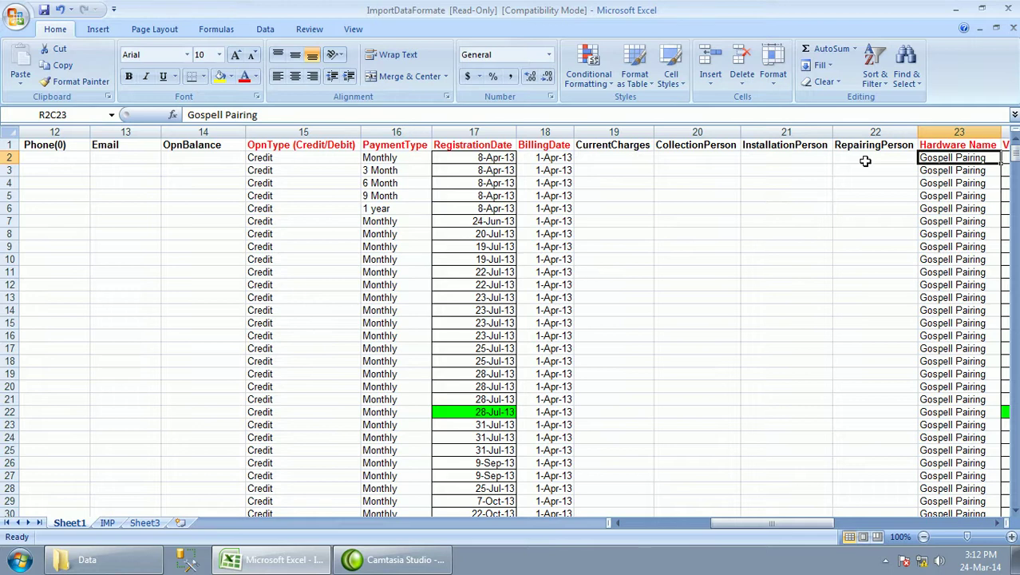
Step: Step through VCNO, SrNo, Sale Rate and RentAmount to the Type (Package/Channel) cell
key(Right)
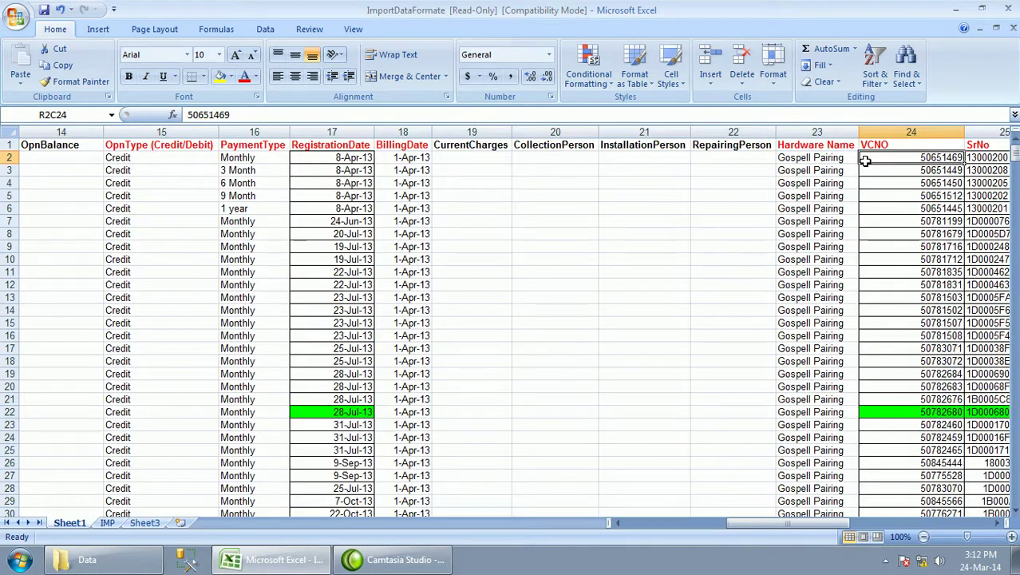
key(Right)
key(Left)
key(Right)
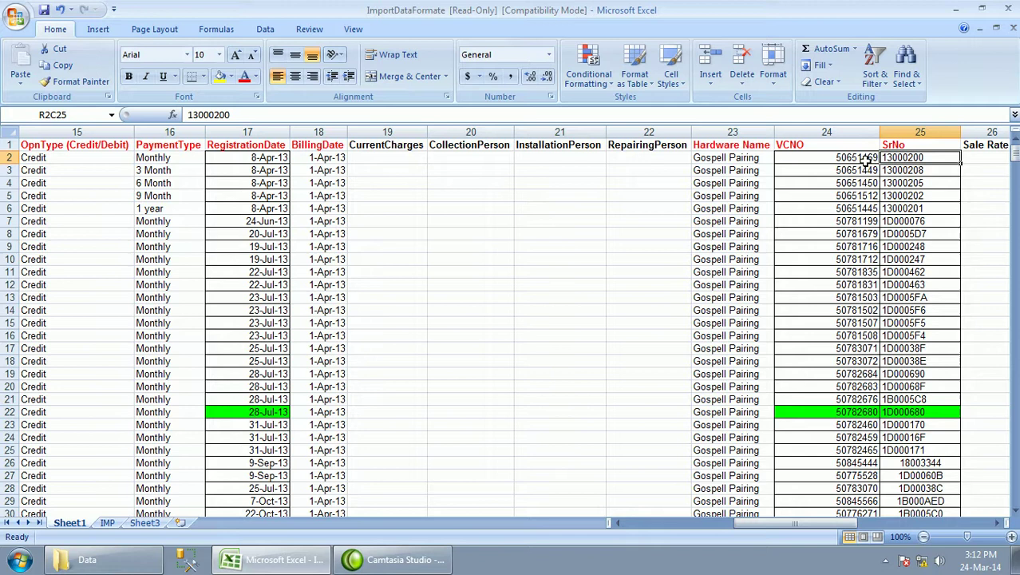
key(Right)
key(Left)
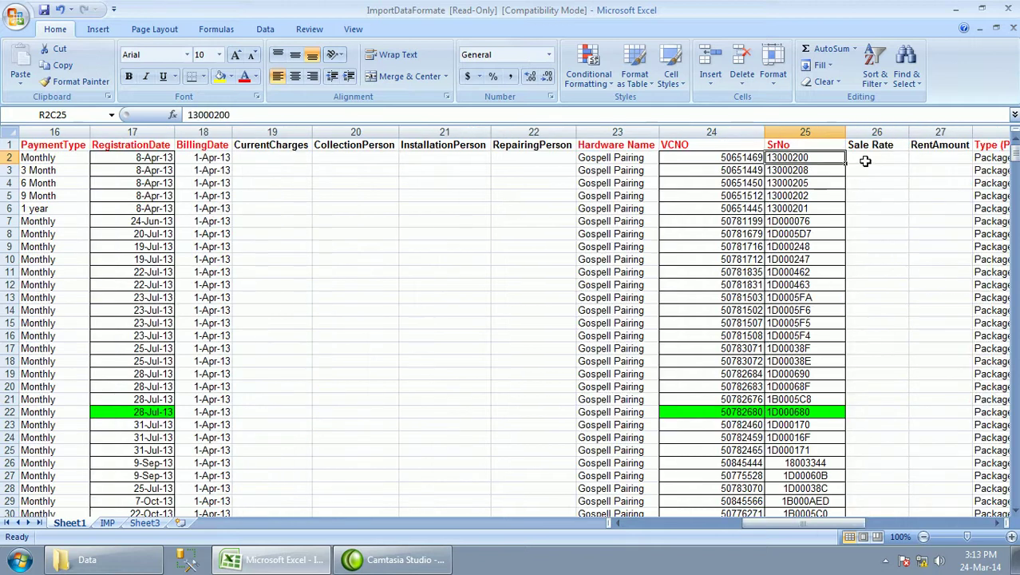
key(Right)
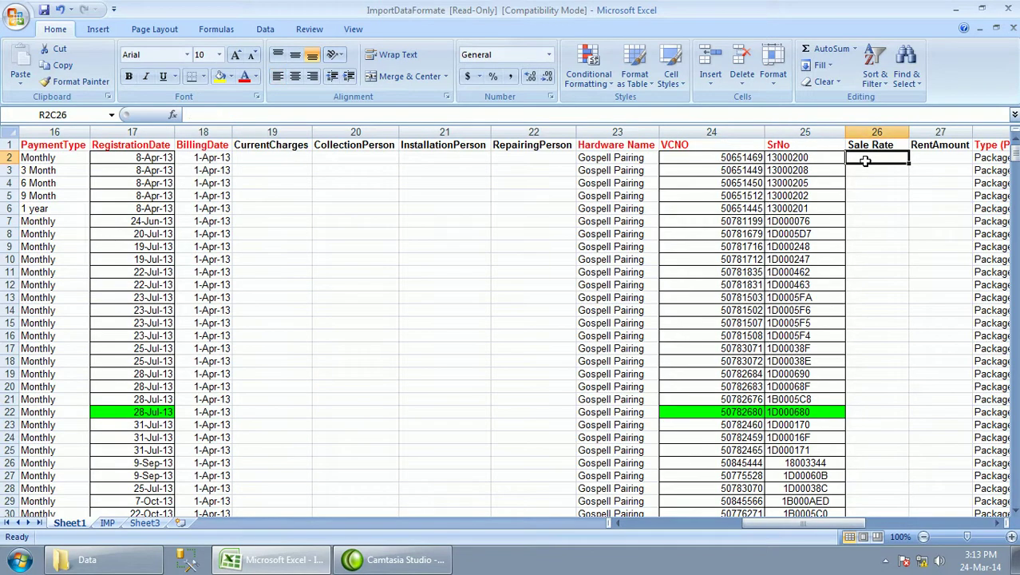
key(Right)
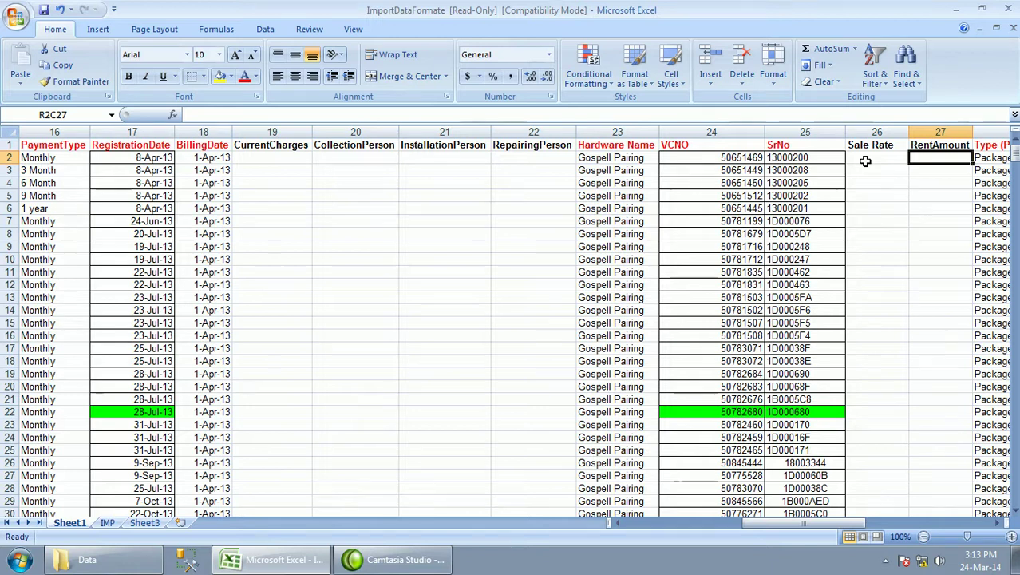
key(Right)
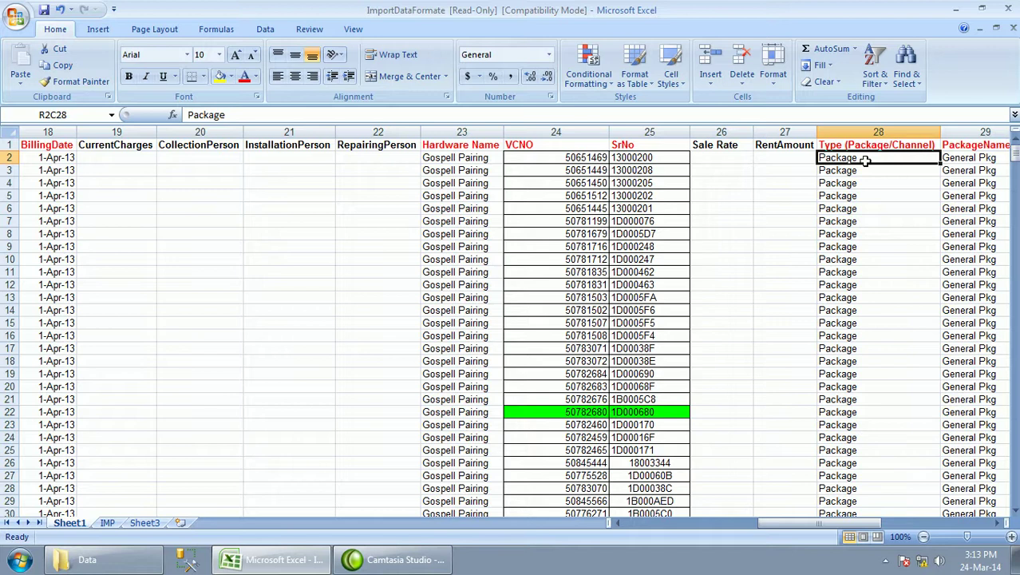
Step: Move past PackageName, Charges, PaymentDueDate, CustomerType, CreditLimit and Days to IsActive
key(Right)
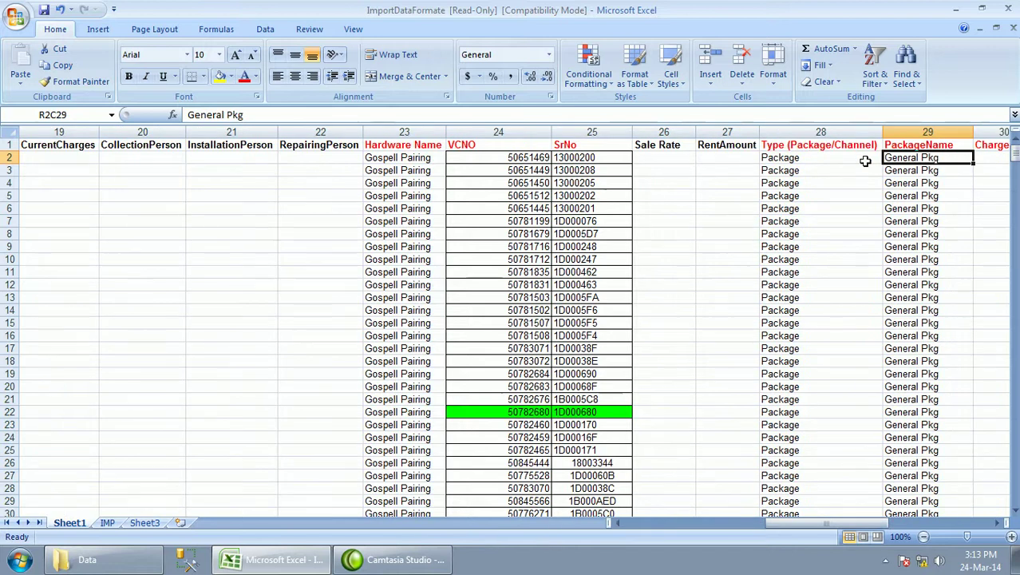
key(Right)
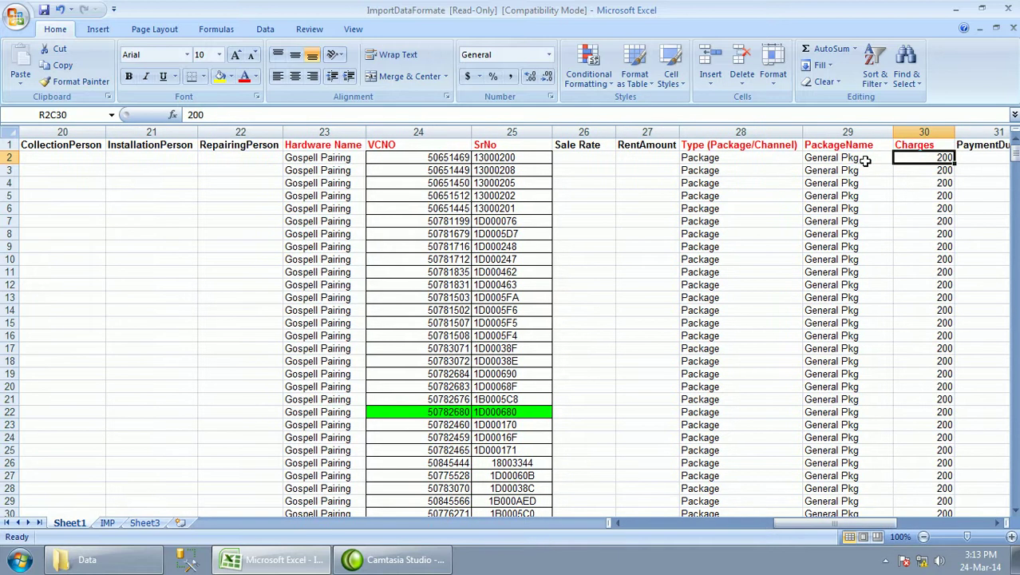
key(Right)
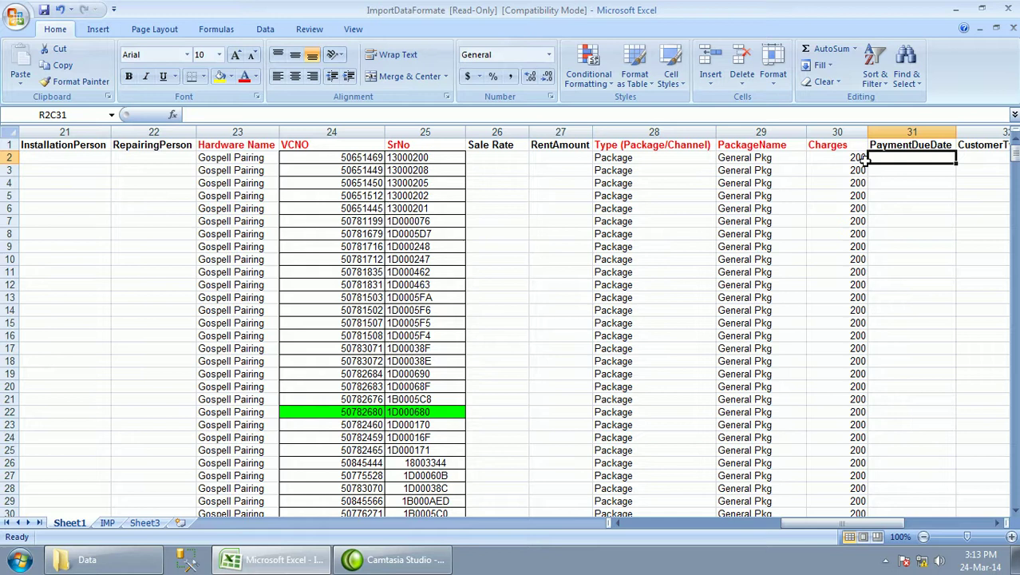
key(Right)
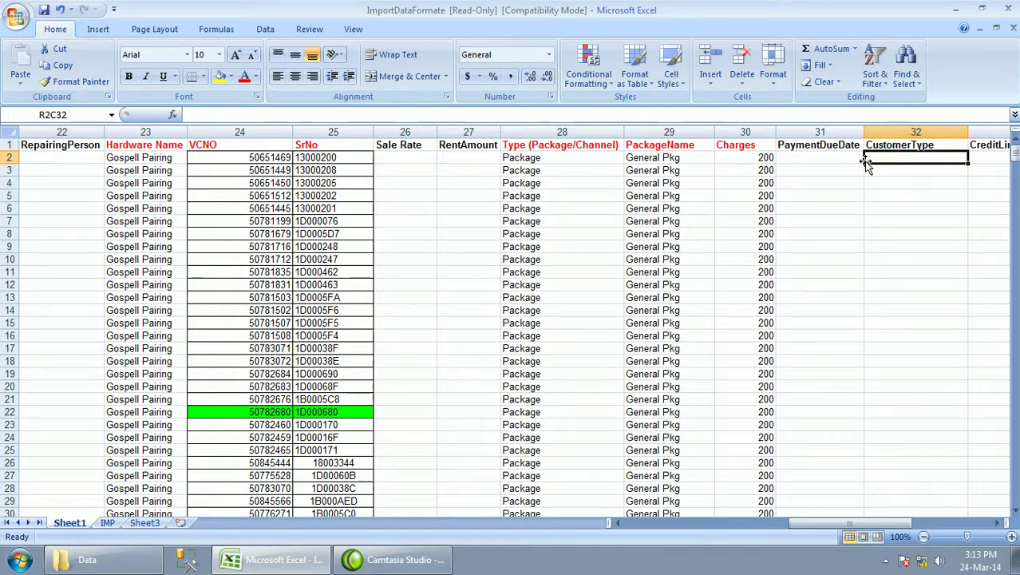
key(Right)
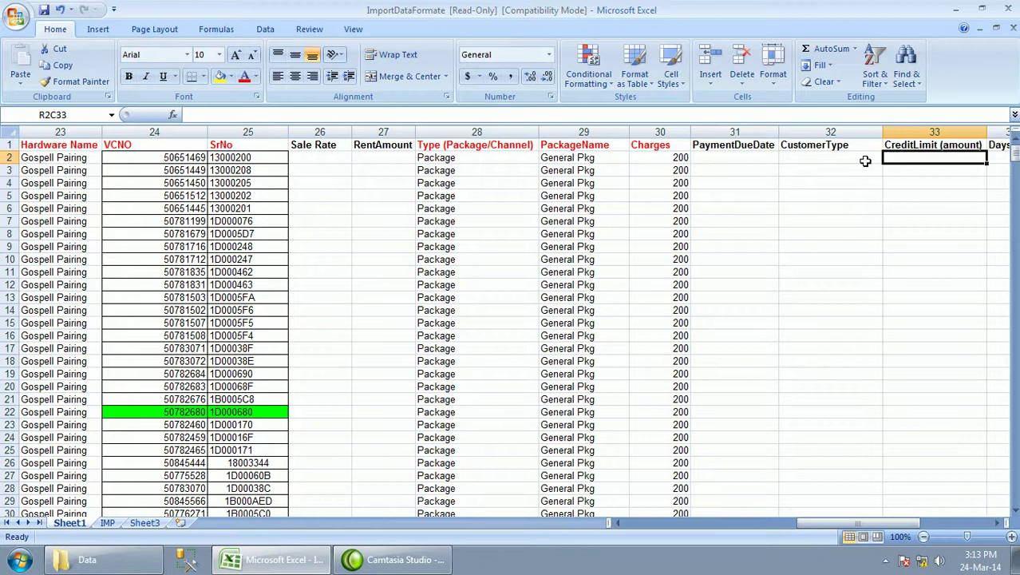
key(Right)
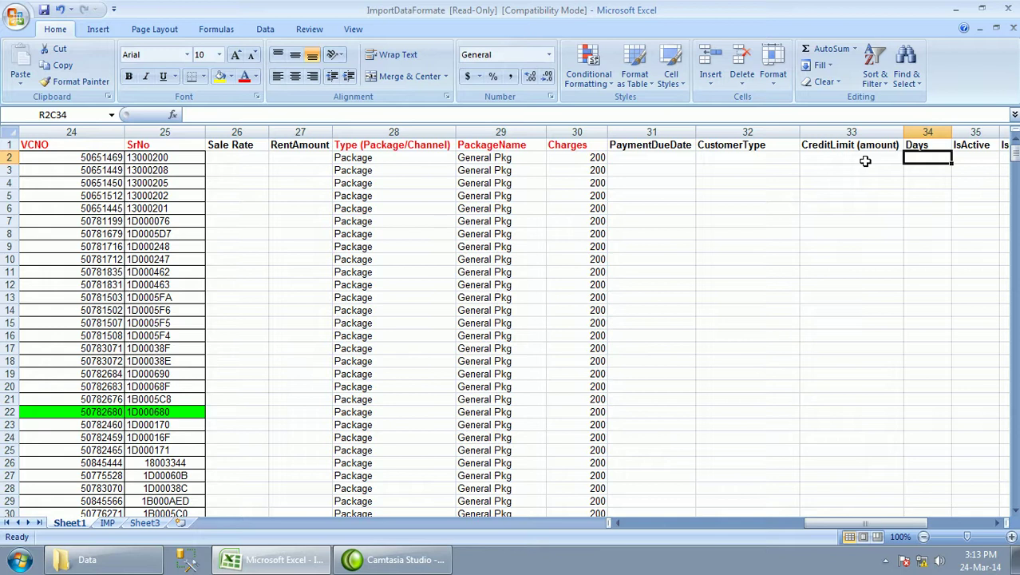
key(Right)
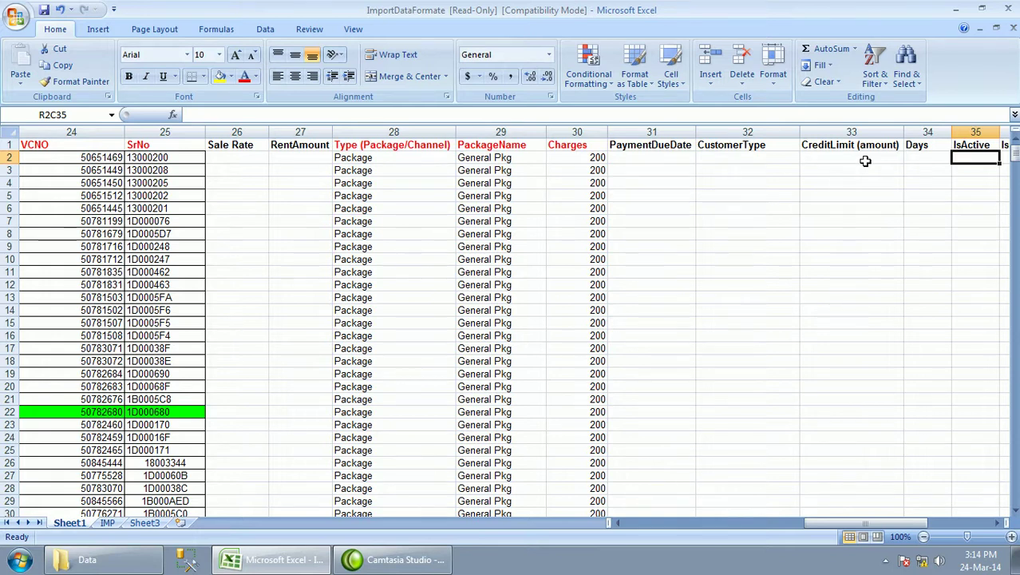
Step: Enter 0 in the first row's IsActive and IsFree cells
text(0)
key(Tab)
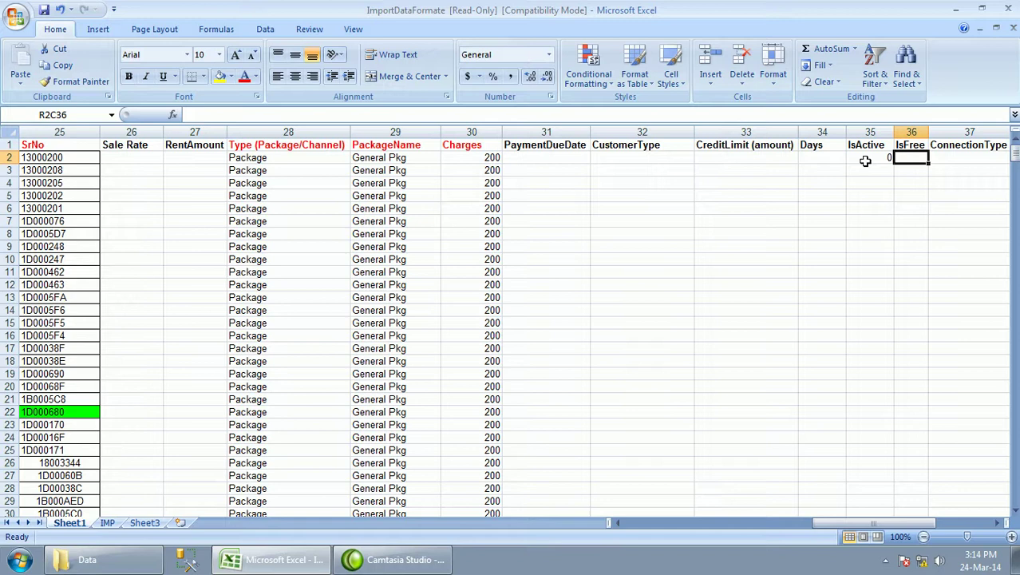
text(1)
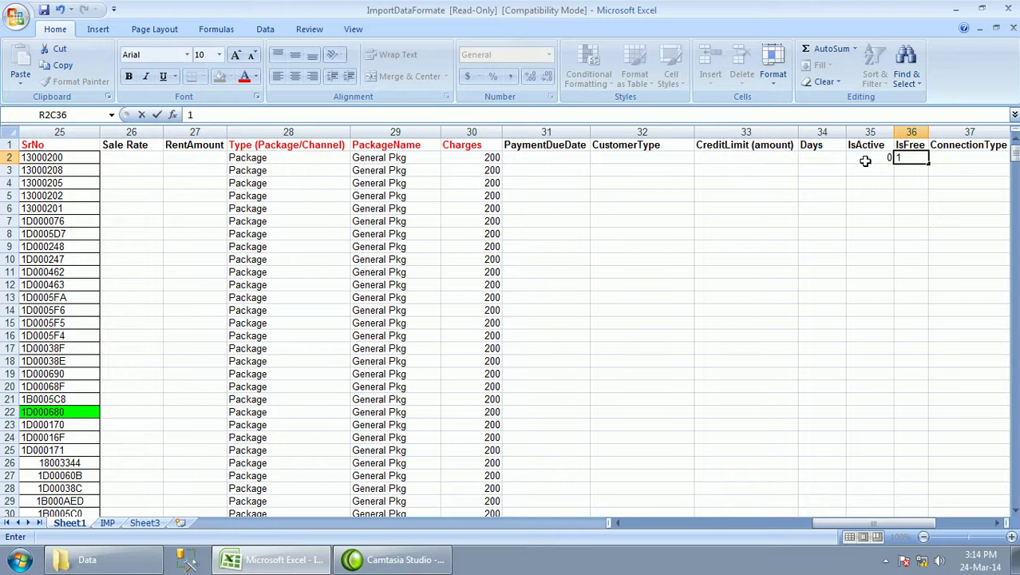
key(BackSpace)
text(0)
key(Tab)
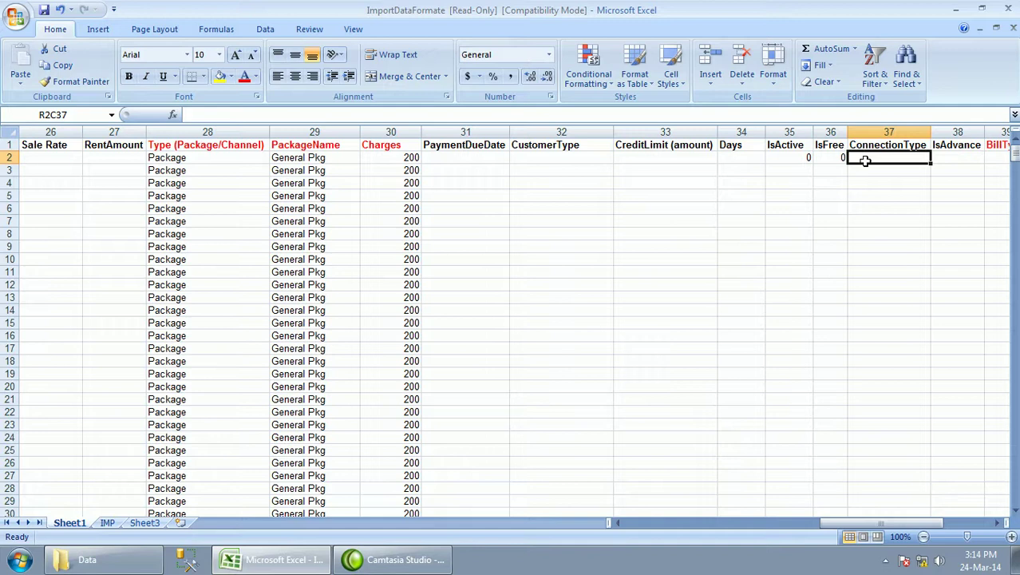
key(Tab)
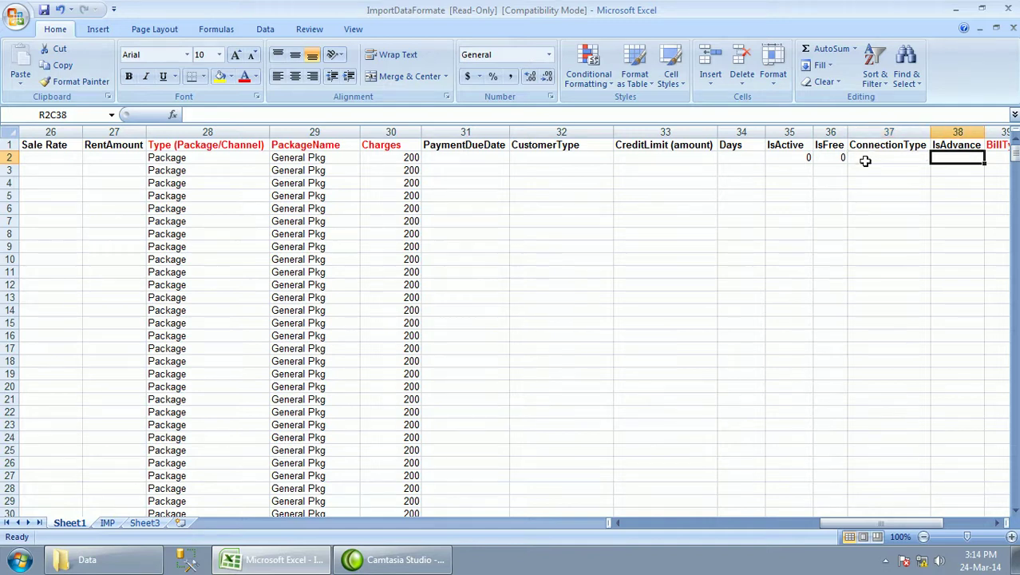
key(Tab)
click(869, 162)
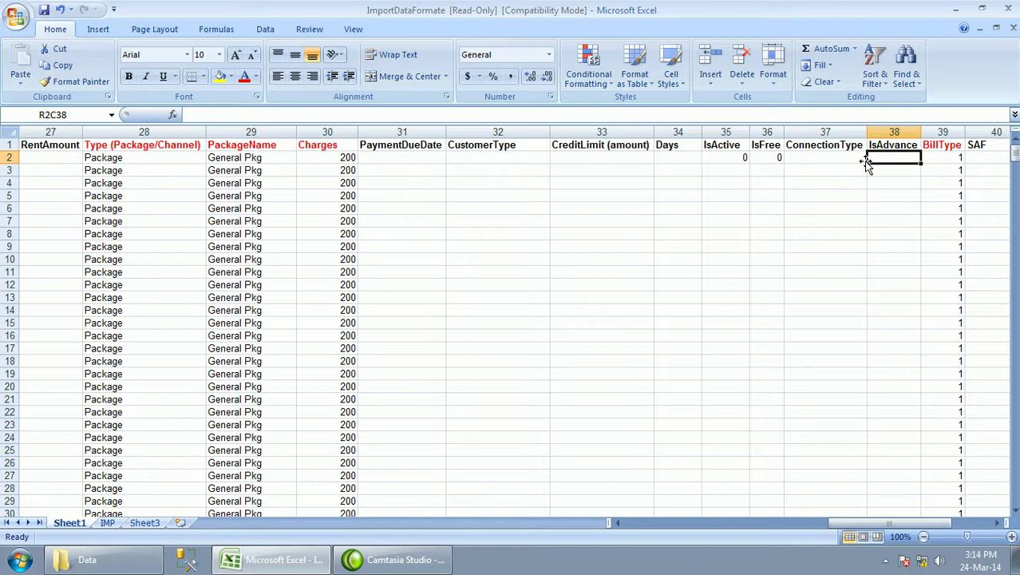
key(Tab)
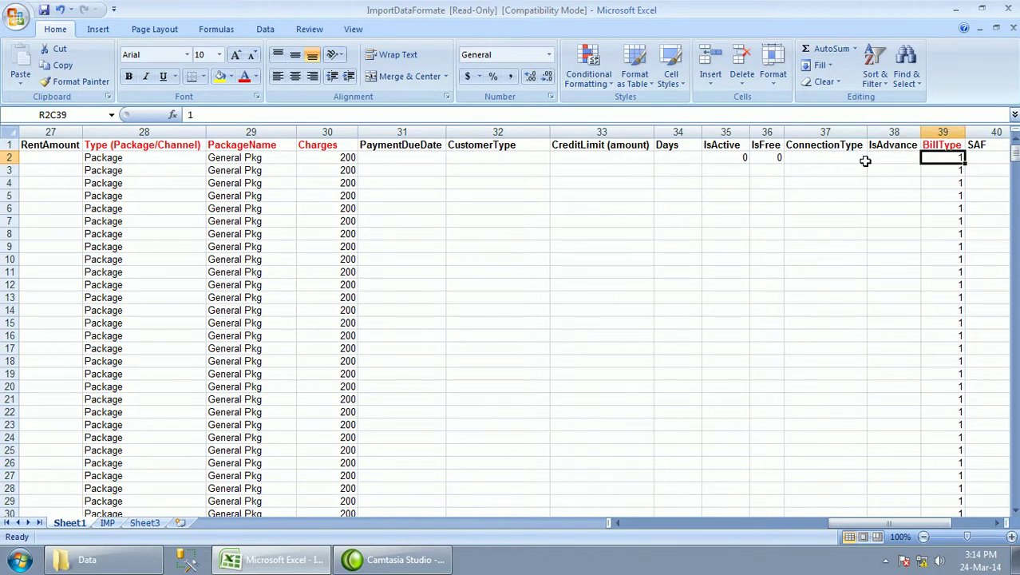
scroll(865, 160, right, 1)
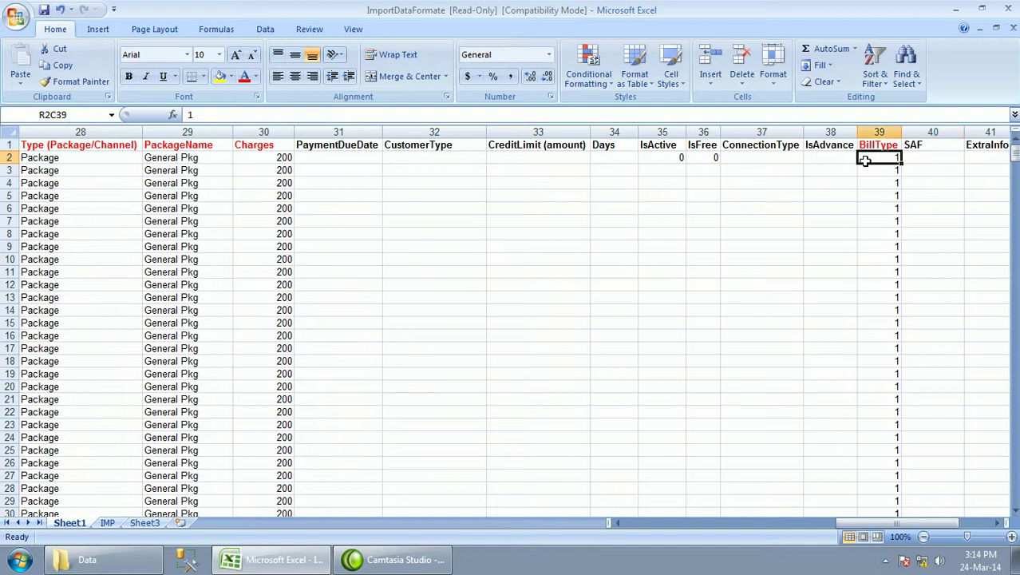
key(Tab)
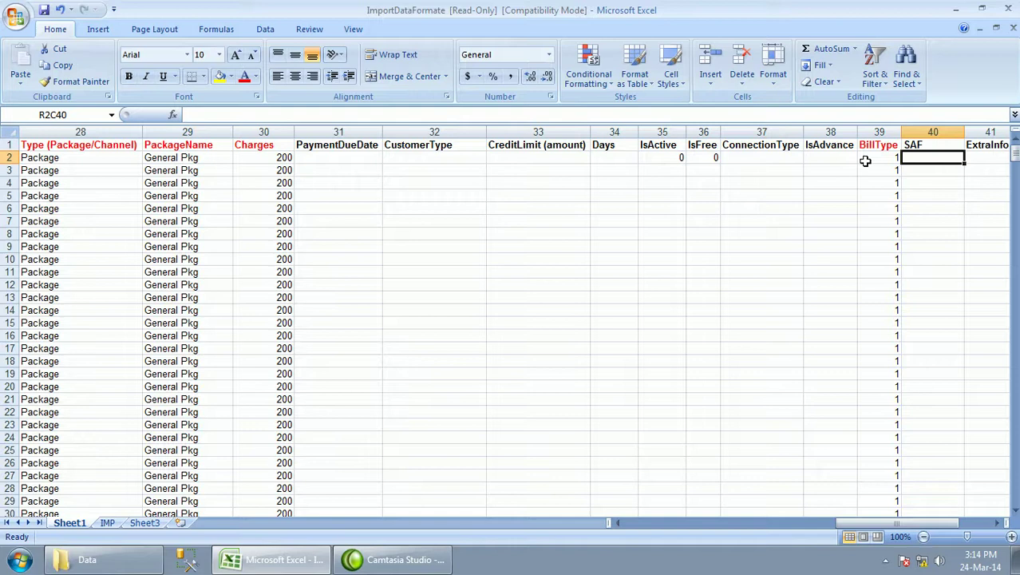
key(Tab)
key(Tab)
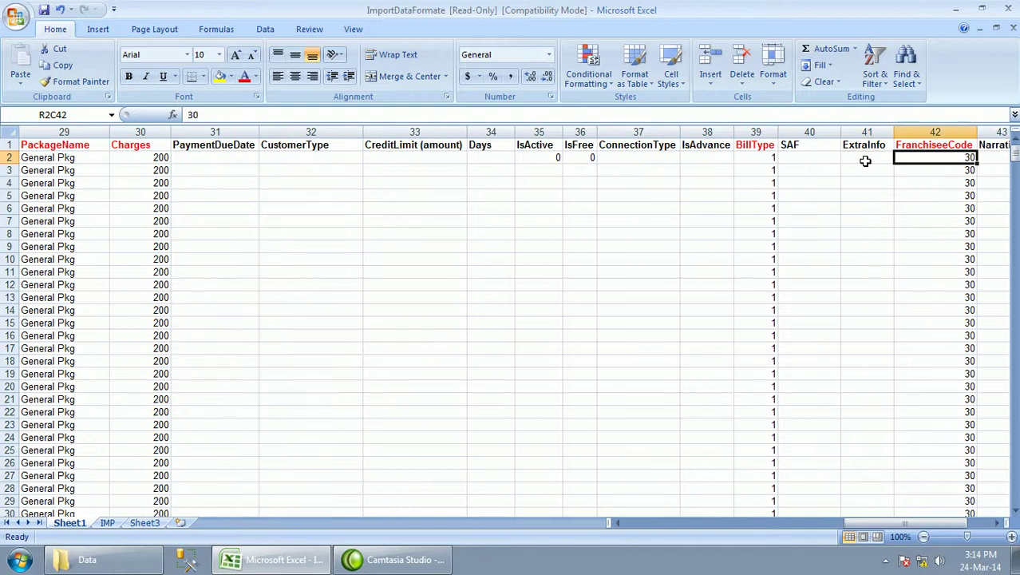
click(866, 162)
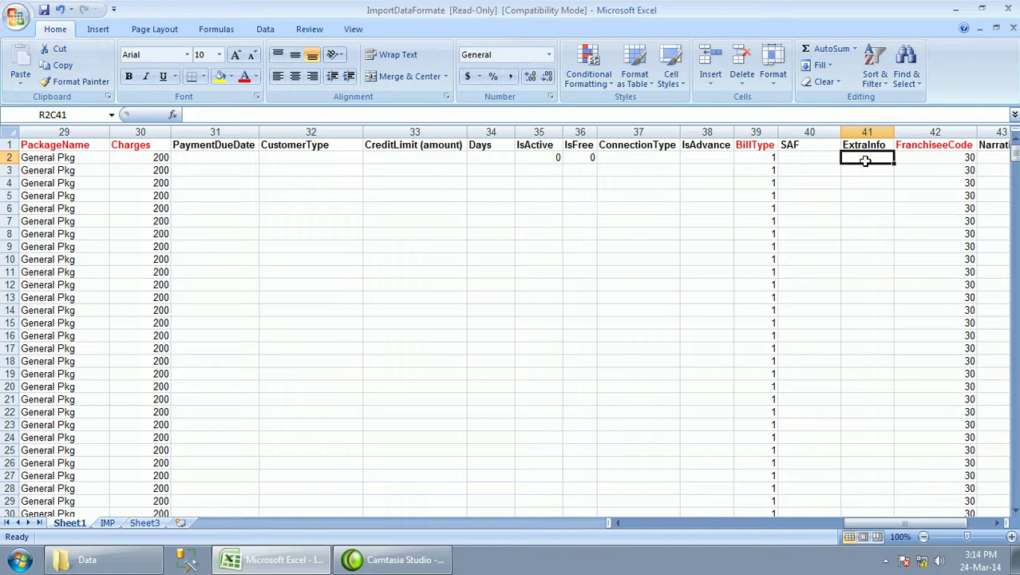
key(Tab)
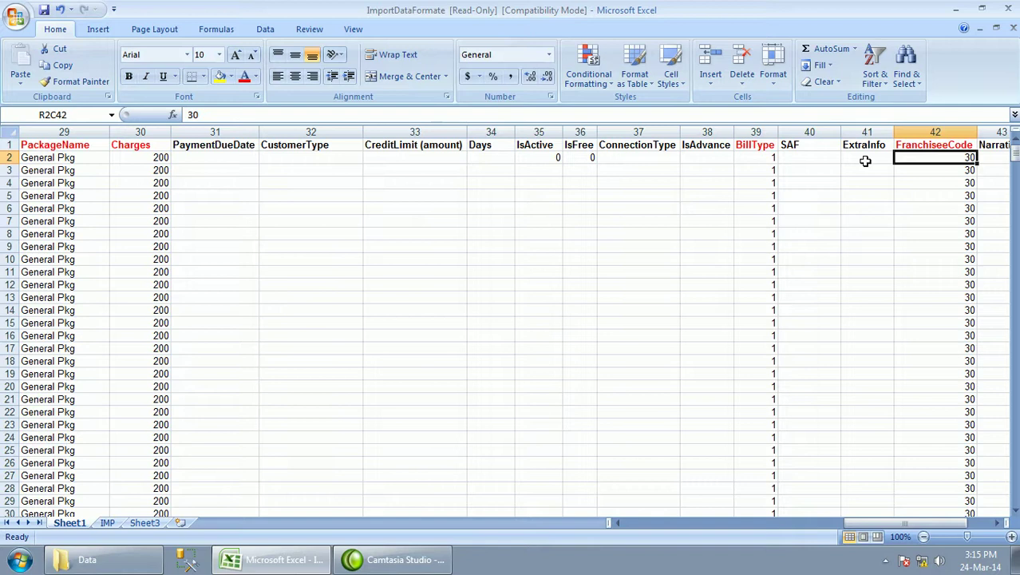
key(Right)
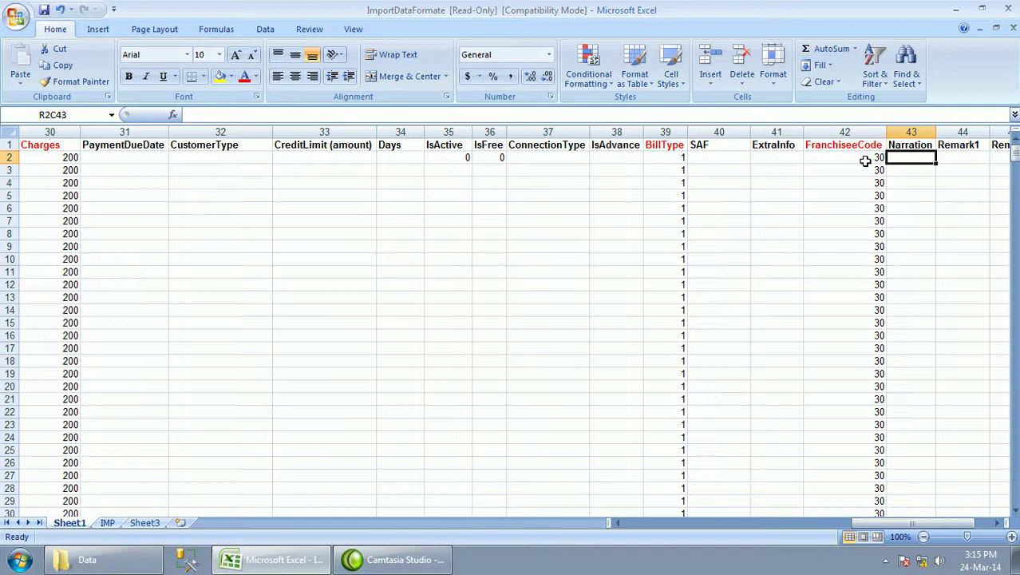
key(Right)
key(Right)
key(Right)
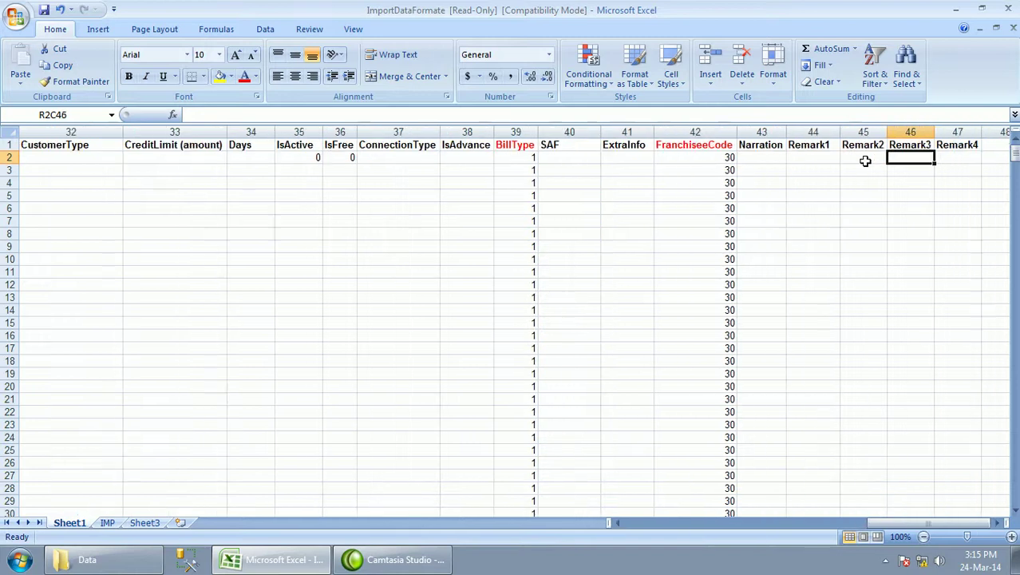
key(Right)
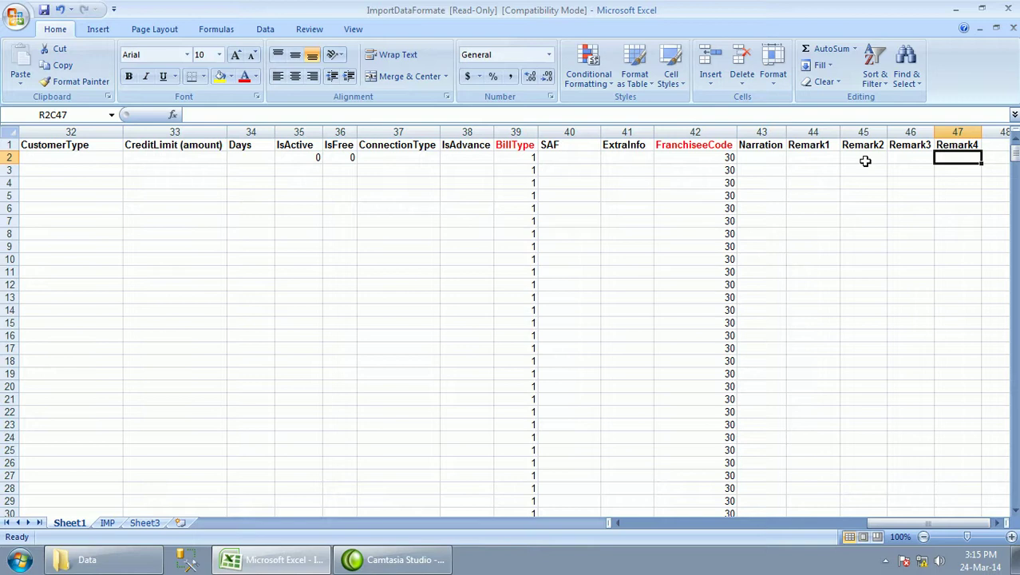
key(Left)
key(Left)
key(Left)
key(Left)
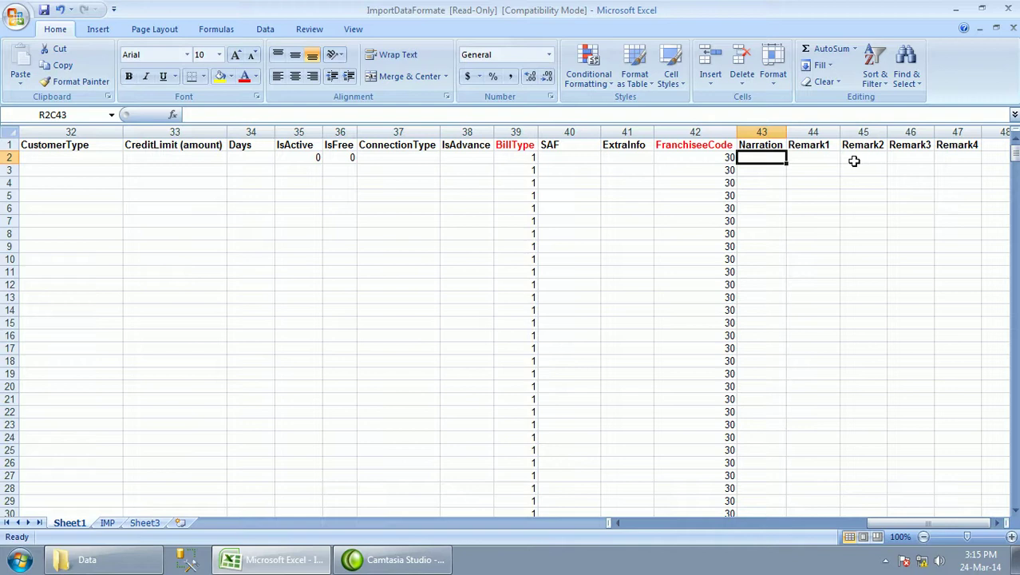
drag(877, 524, 848, 541)
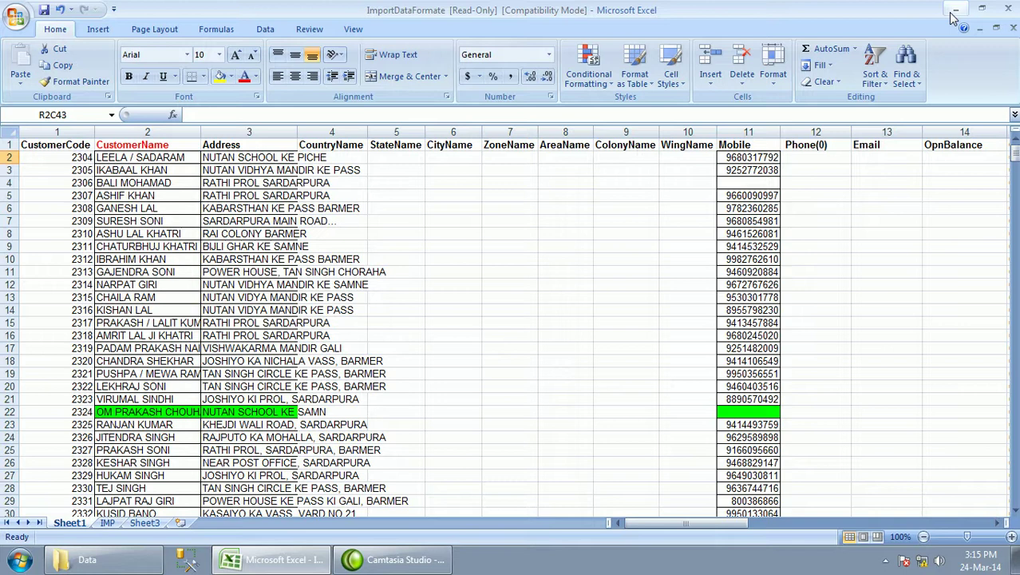
Step: Save the read-only workbook as ImportDataFormate1 on the Desktop, then minimize Excel
key(ctrl+s)
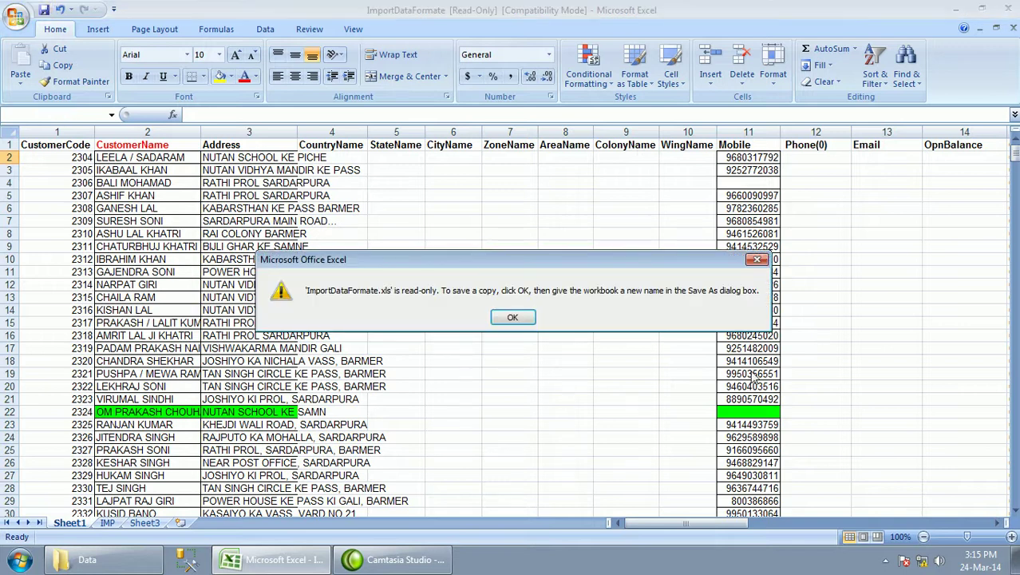
click(513, 318)
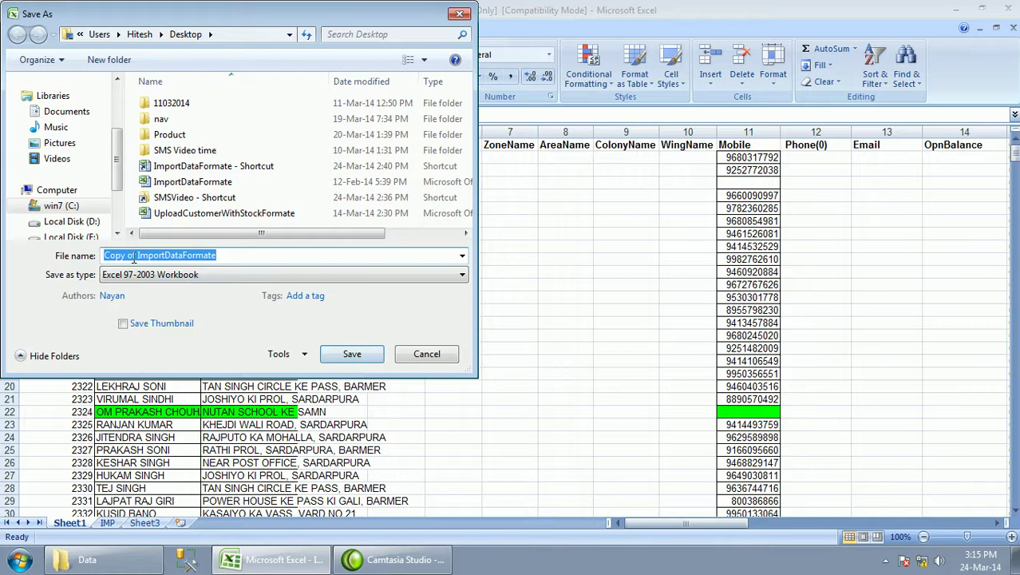
drag(138, 256, 98, 255)
key(BackSpace)
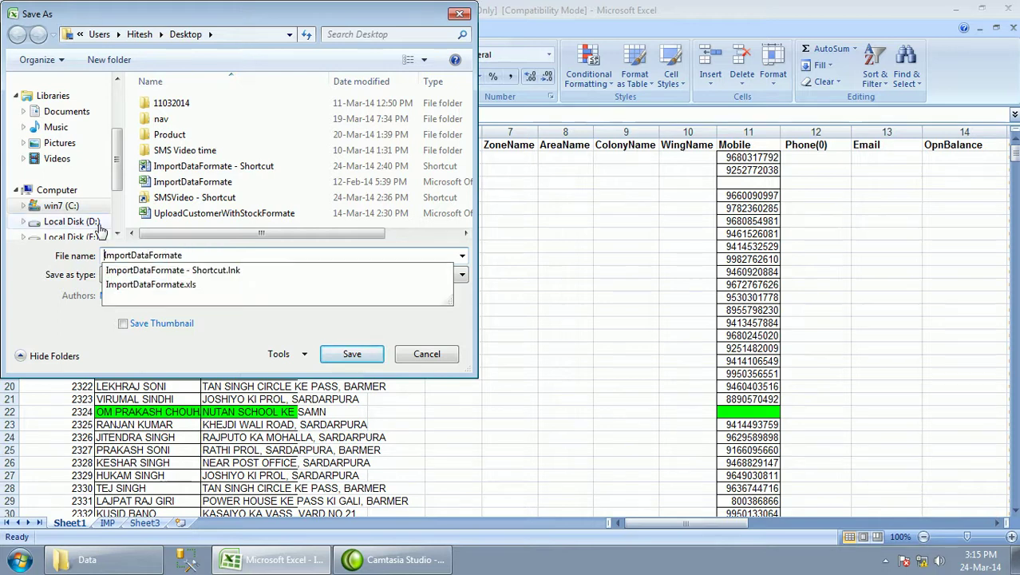
text(1)
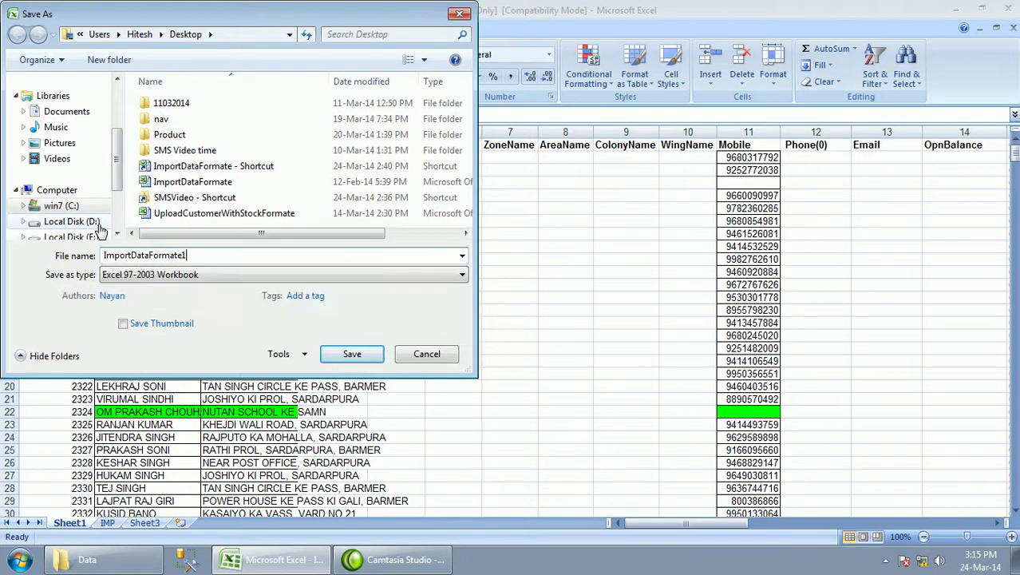
key(Return)
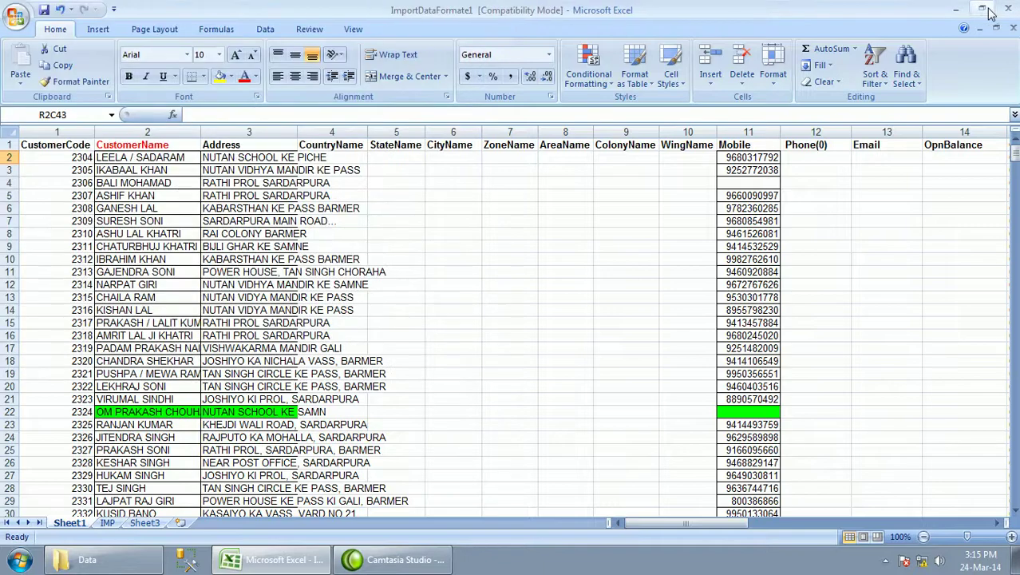
click(956, 9)
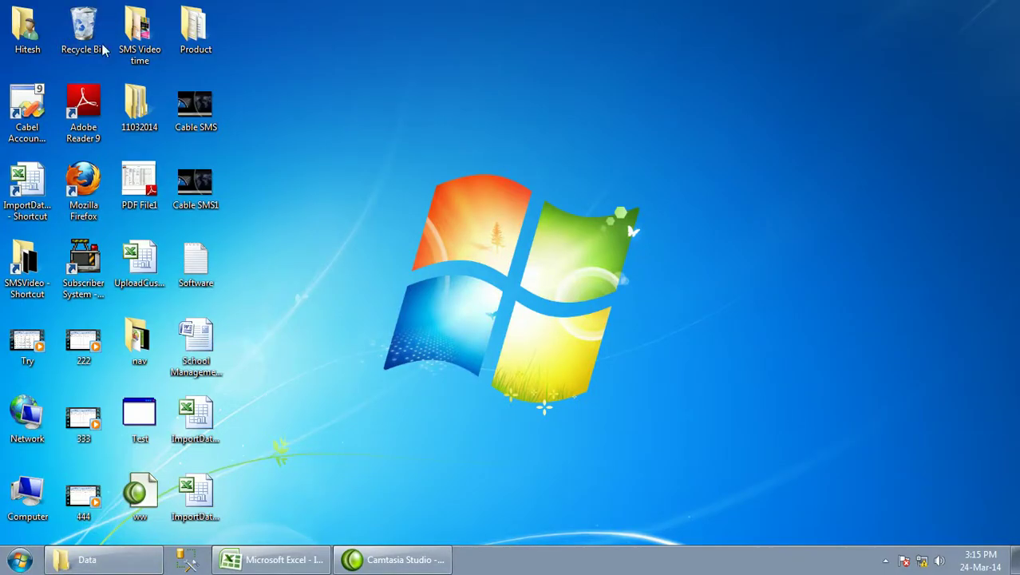
Step: Launch Subscriber Management System and load ImportDataFormate1.xls into the Cable Account Converter, rows 2 to 5
double_click(99, 294)
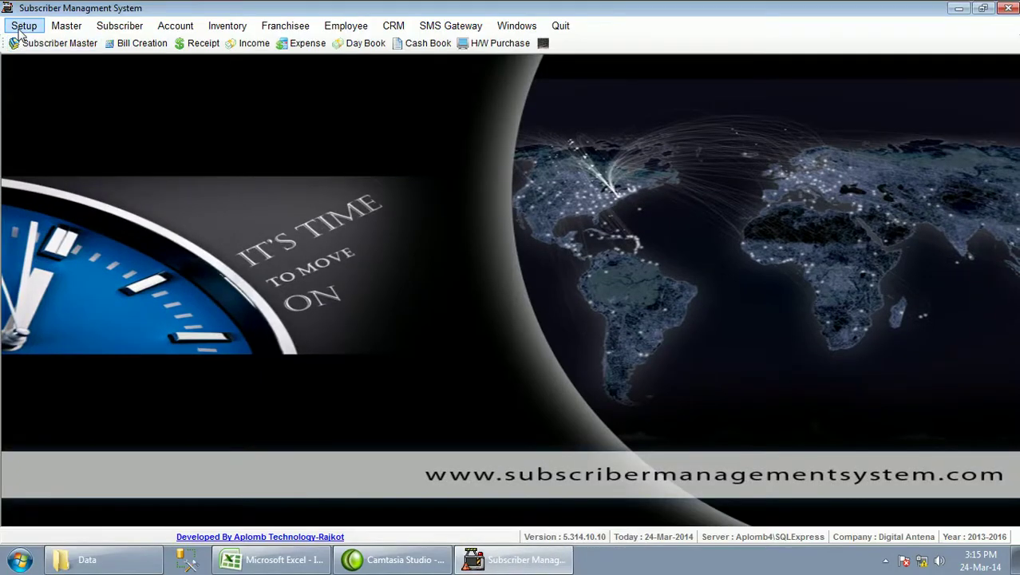
click(22, 26)
click(63, 189)
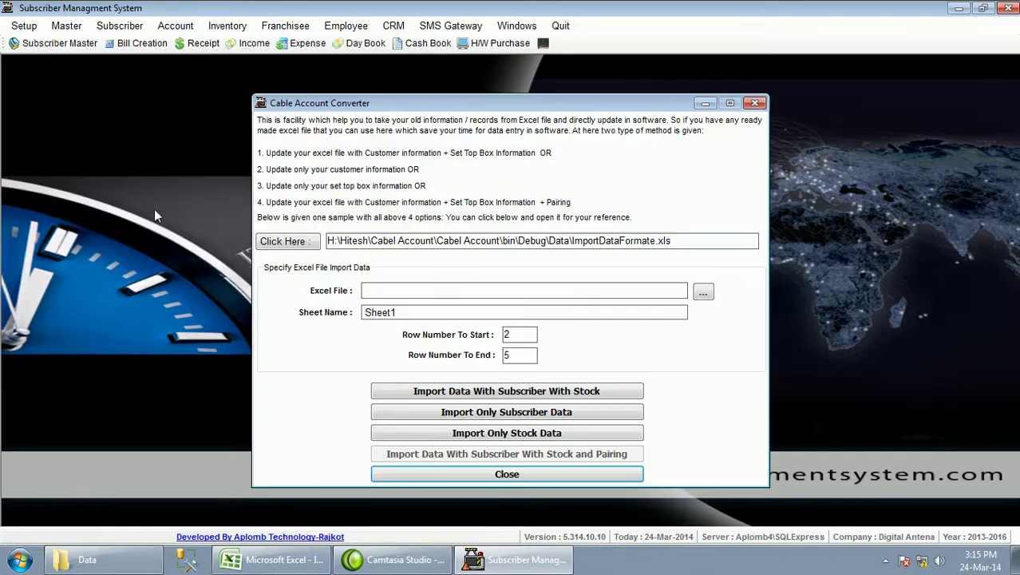
click(703, 292)
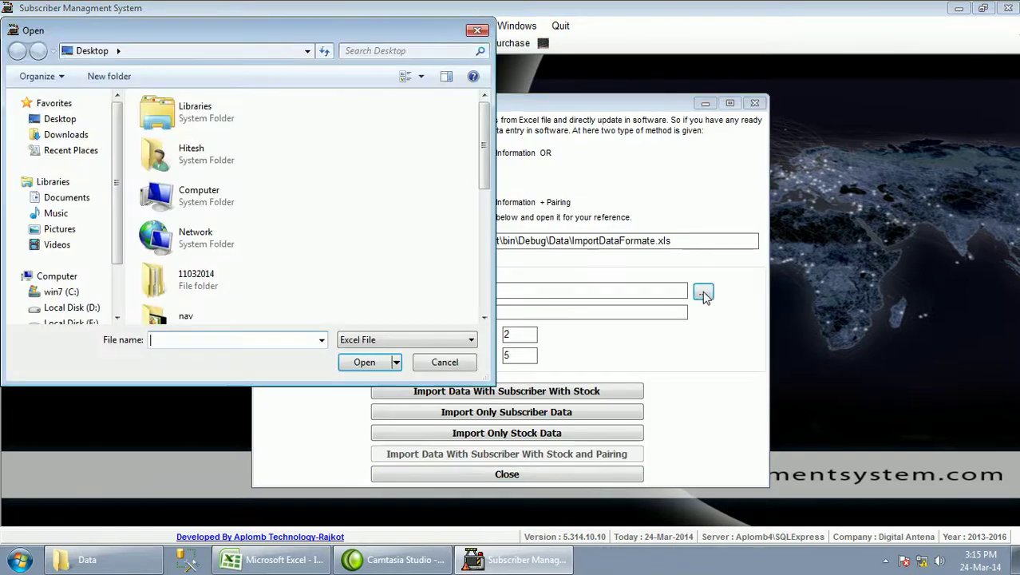
drag(484, 136, 489, 288)
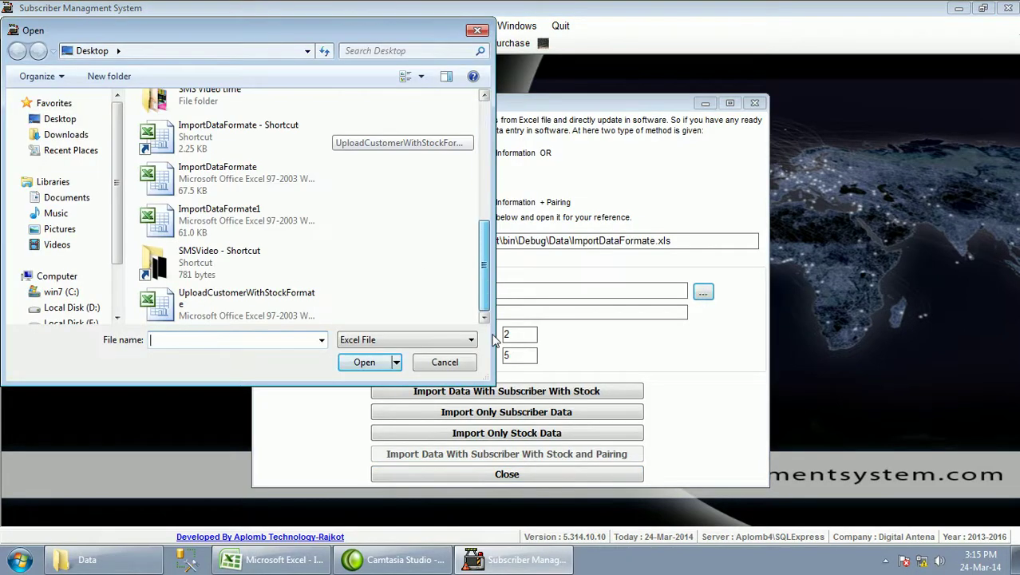
click(248, 230)
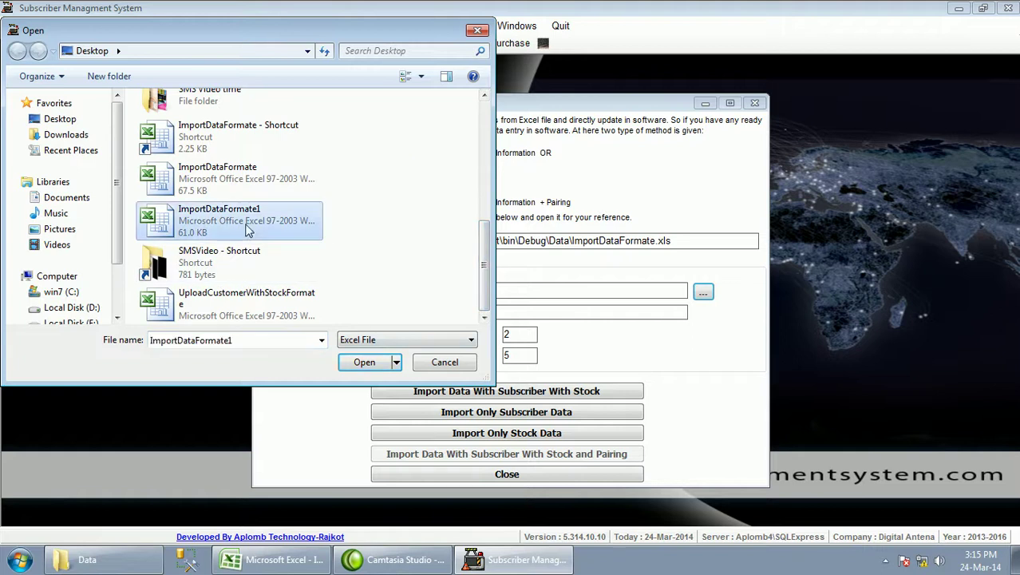
click(364, 362)
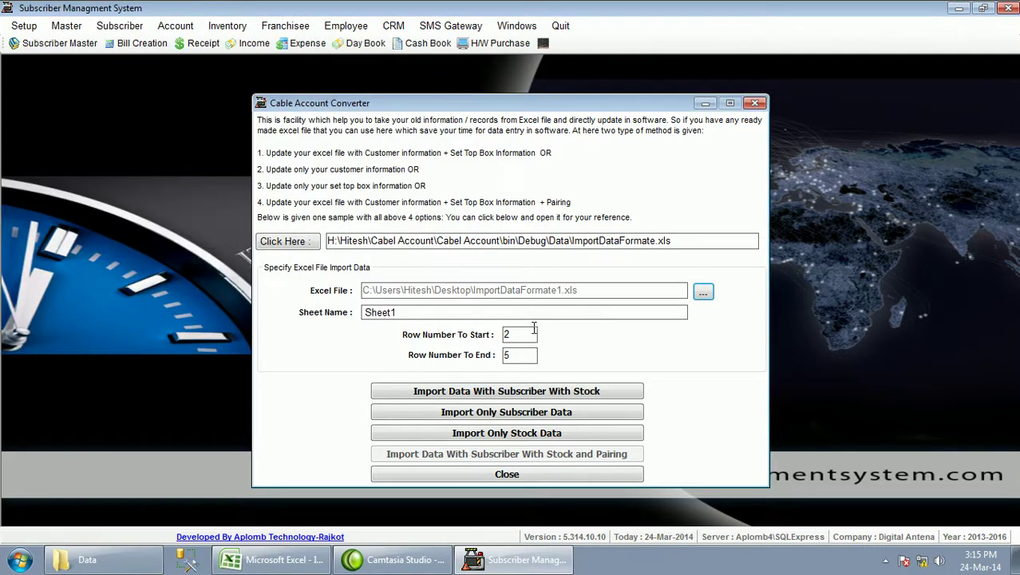
drag(519, 334, 505, 334)
drag(517, 357, 499, 357)
Step: Check the sheet's last data row in Excel, then return to the converter
click(276, 559)
click(102, 462)
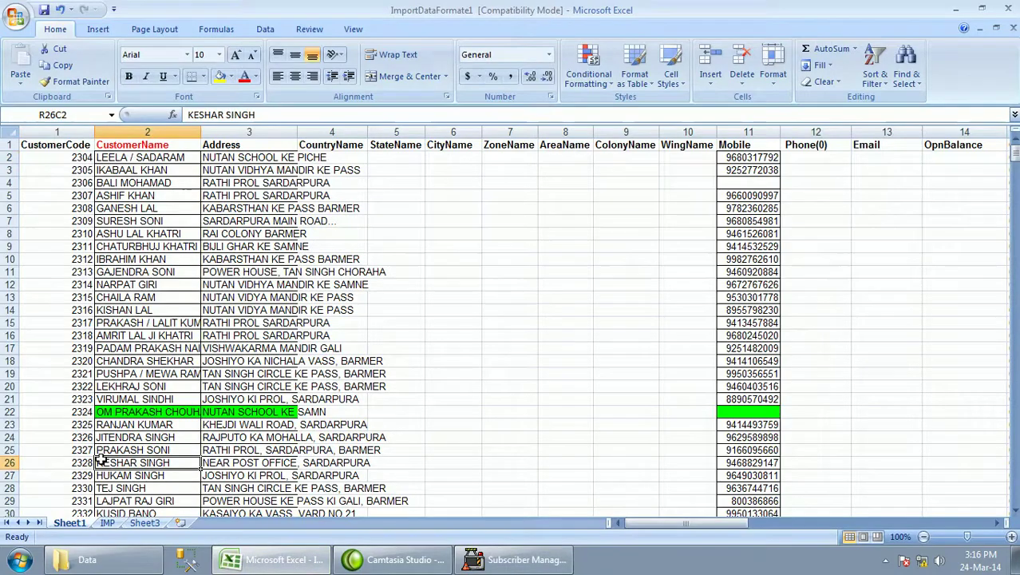
scroll(103, 462, down, 20)
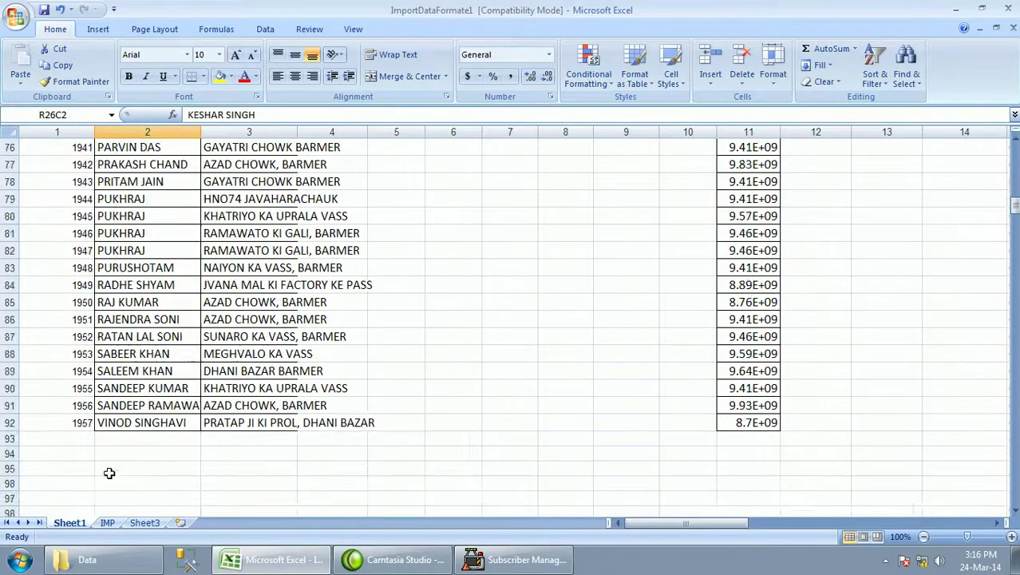
scroll(109, 473, down, 4)
scroll(107, 470, up, 3)
click(72, 372)
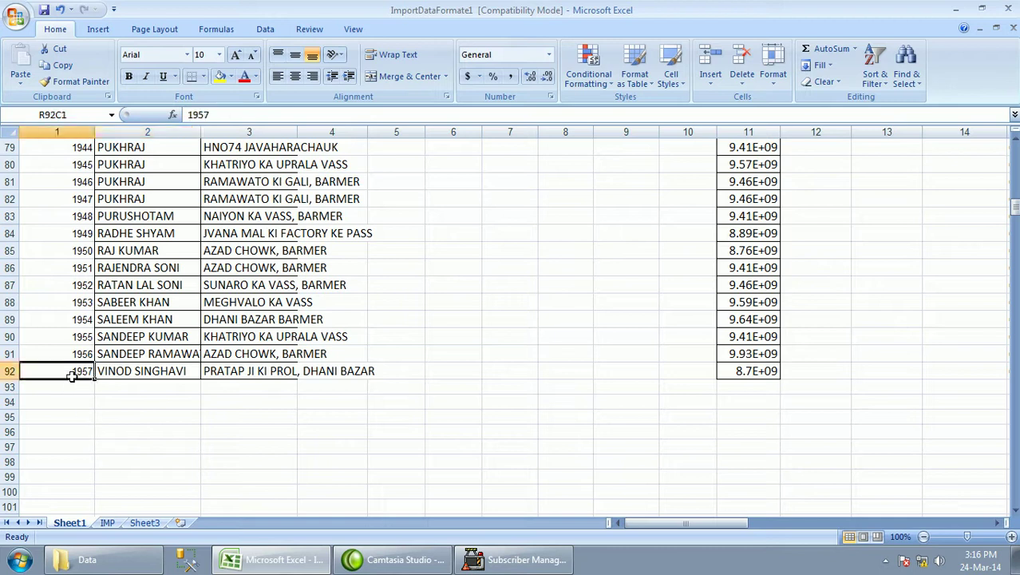
click(520, 565)
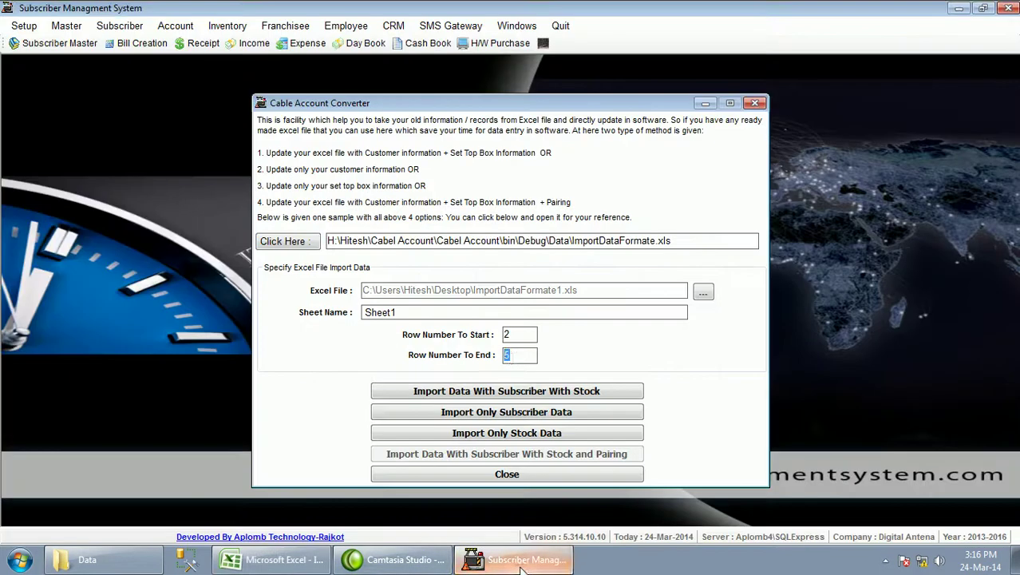
Step: Run Import Data With Subscriber With Stock, acknowledge the success message, and close the converter
click(511, 357)
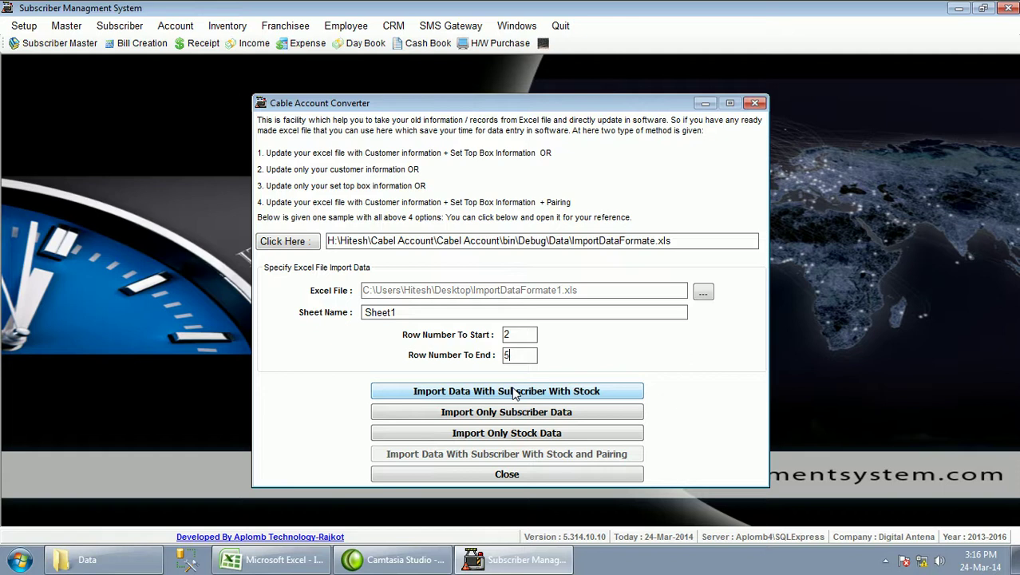
click(515, 392)
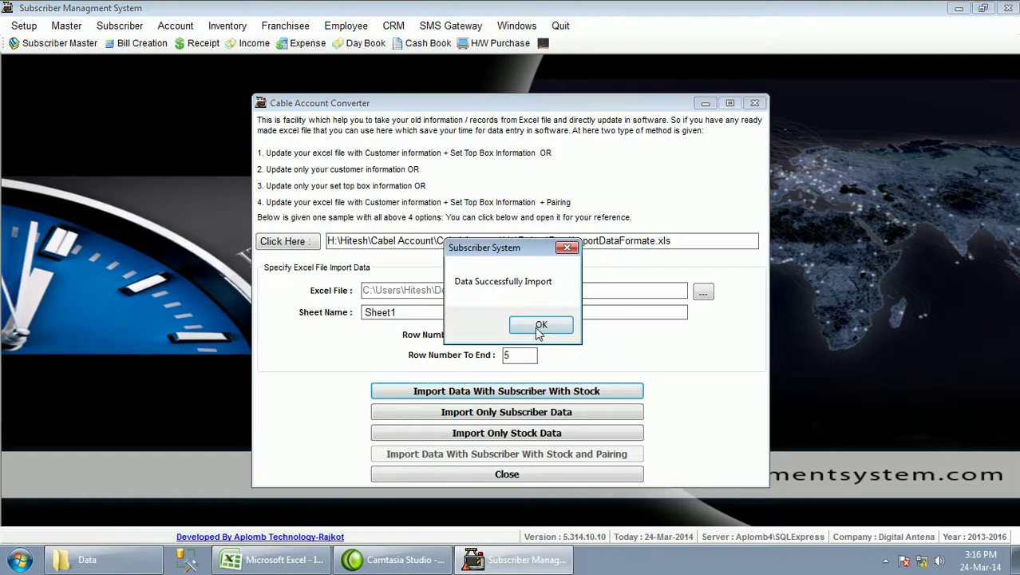
click(540, 328)
click(754, 103)
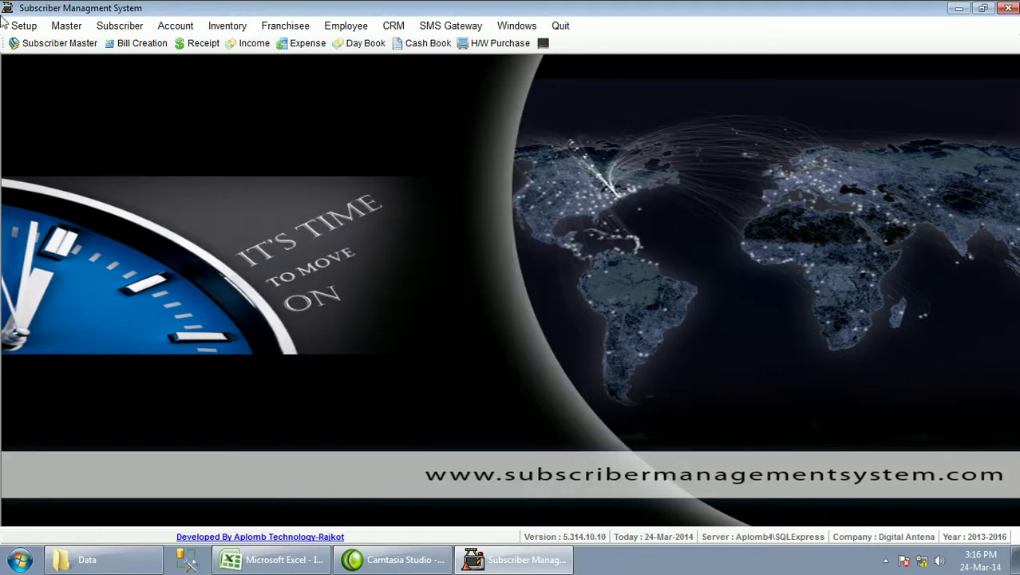
Step: Search all subscribers in Subscriber Master and scroll the 4002-record grid
click(120, 25)
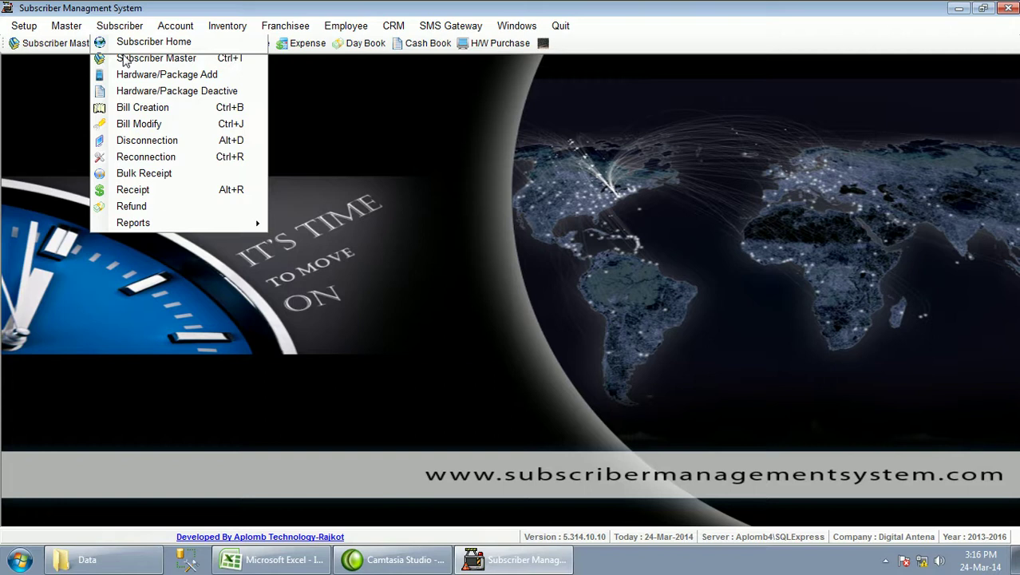
click(125, 60)
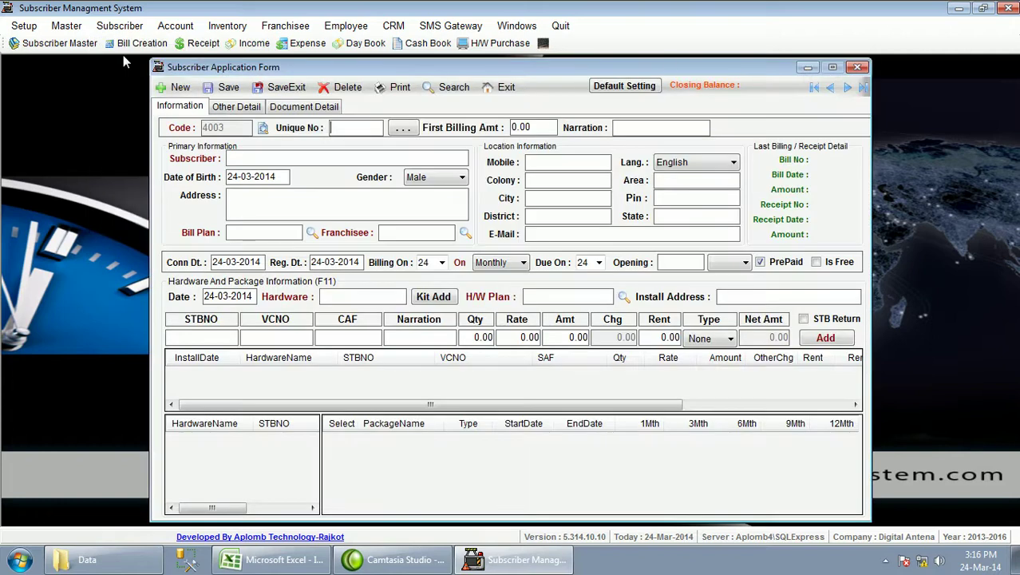
click(456, 88)
click(363, 377)
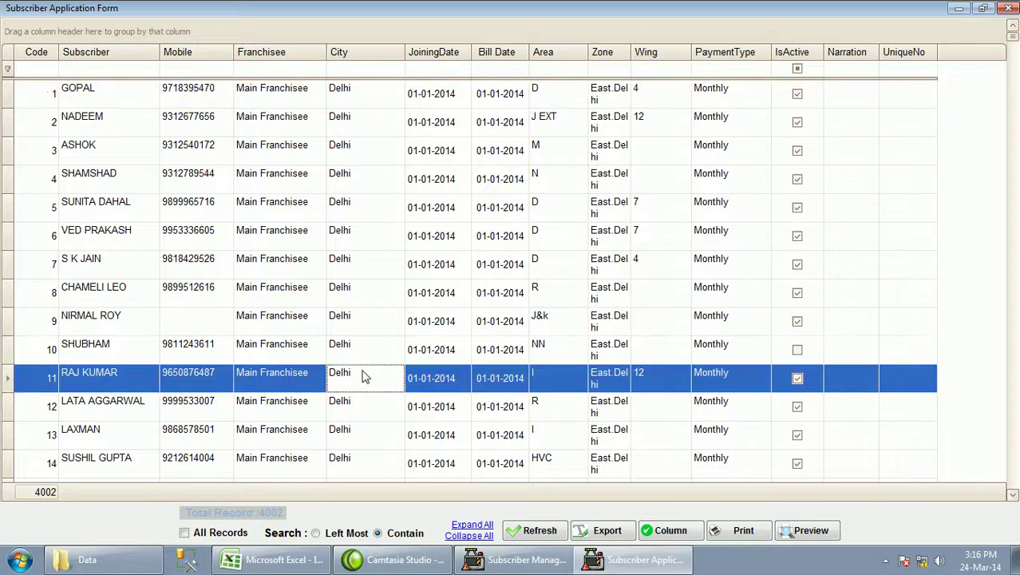
scroll(363, 377, down, 17)
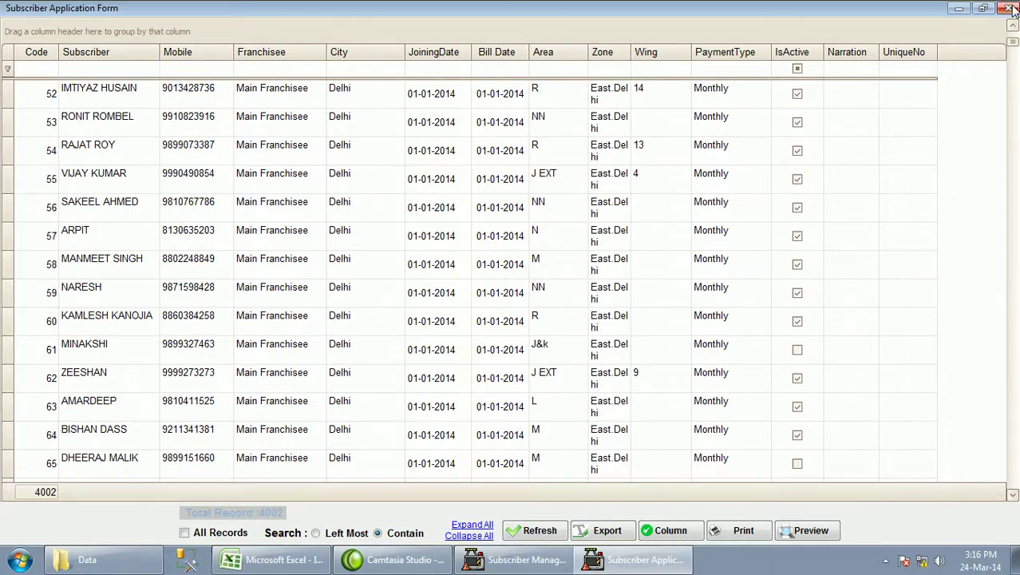